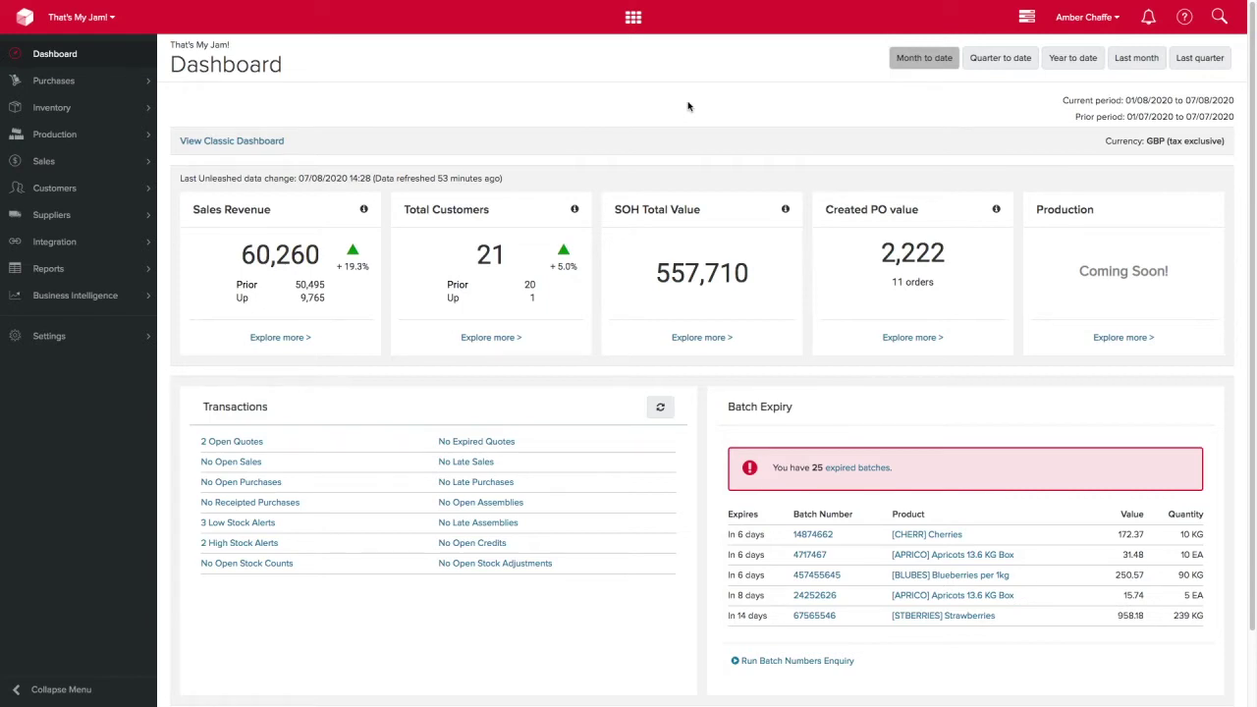
# Review the eight units of measure under Settings > System > Units of Measure.
pyautogui.click(76, 342)
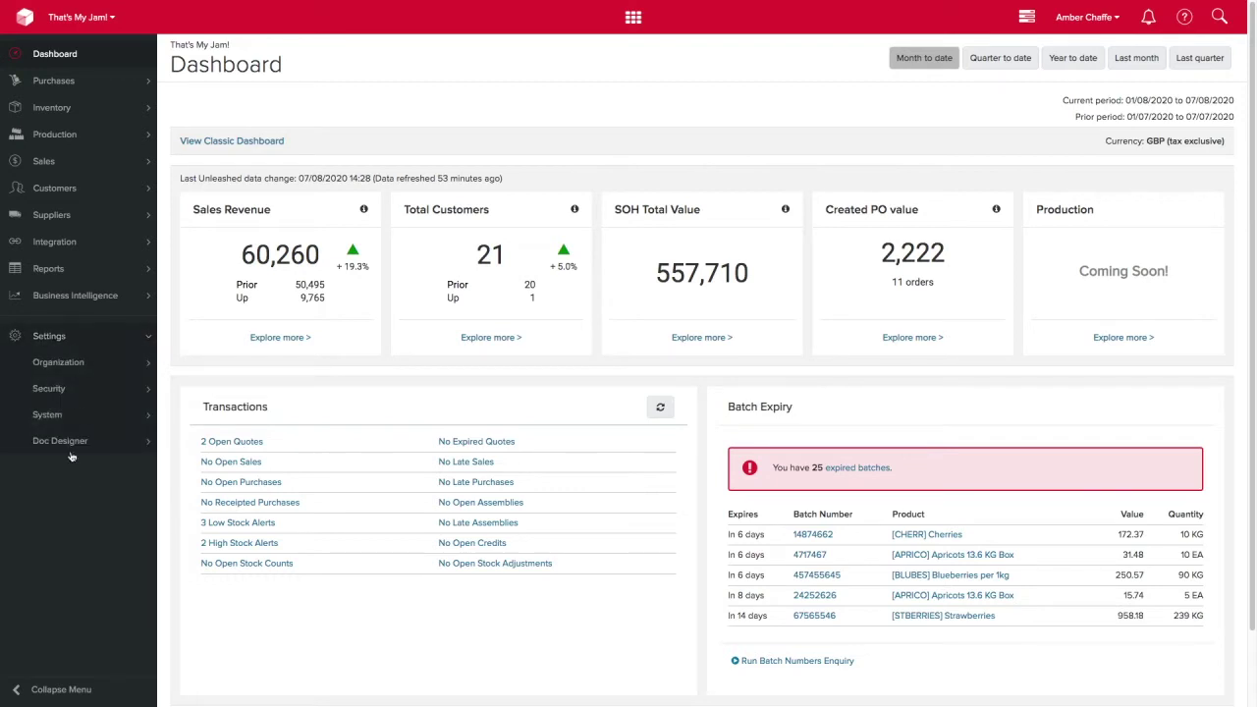
pyautogui.click(47, 414)
pyautogui.scroll(-3, 59, 491)
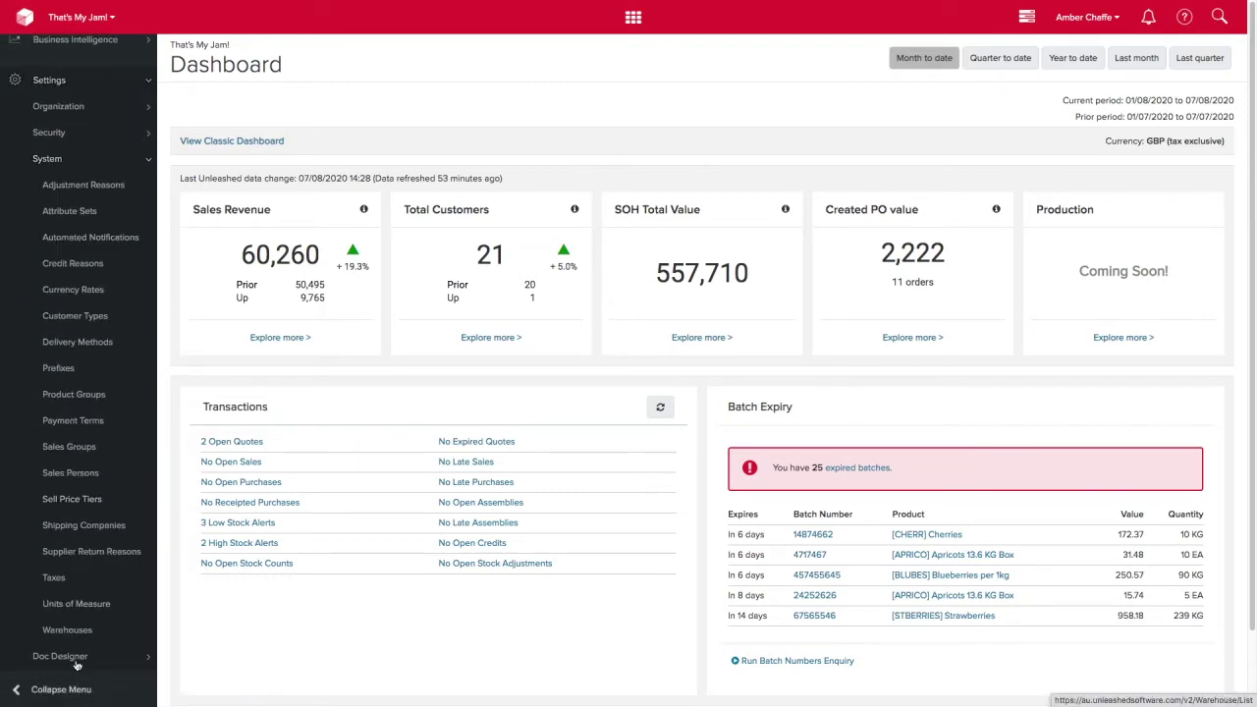
pyautogui.click(85, 611)
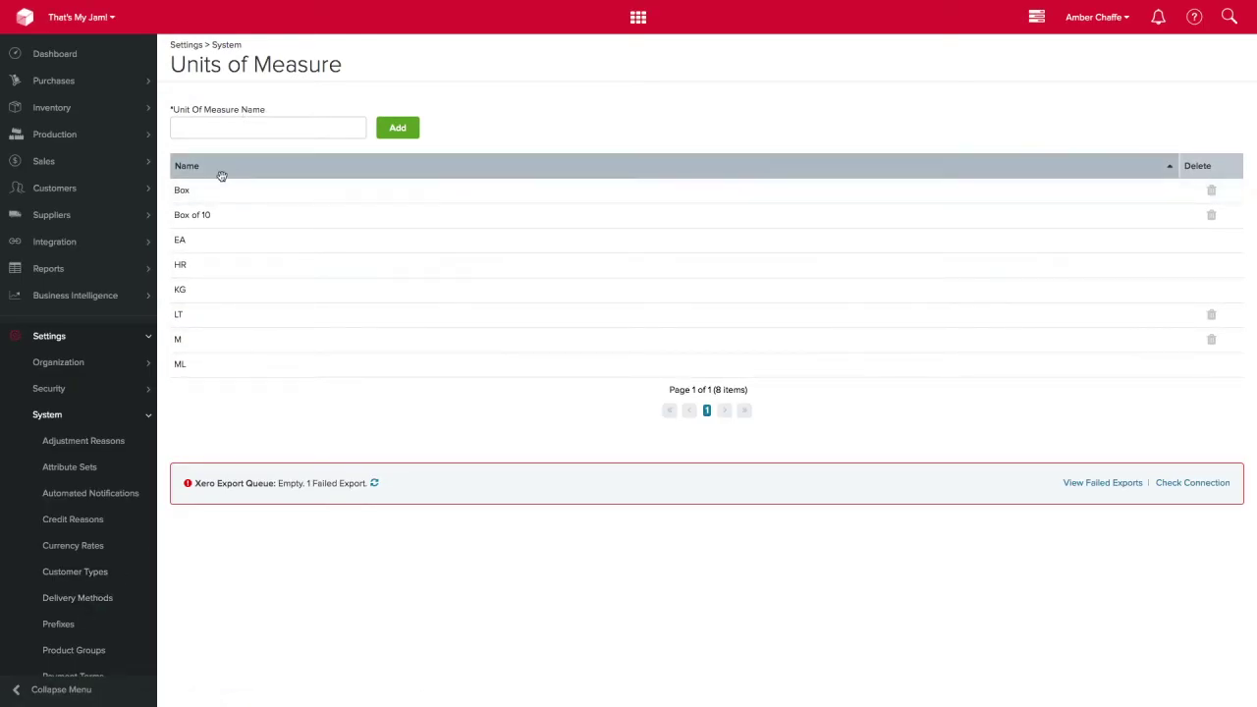
# Show the full product list under Inventory > Products > View Products.
pyautogui.click(114, 109)
pyautogui.click(114, 160)
pyautogui.click(105, 212)
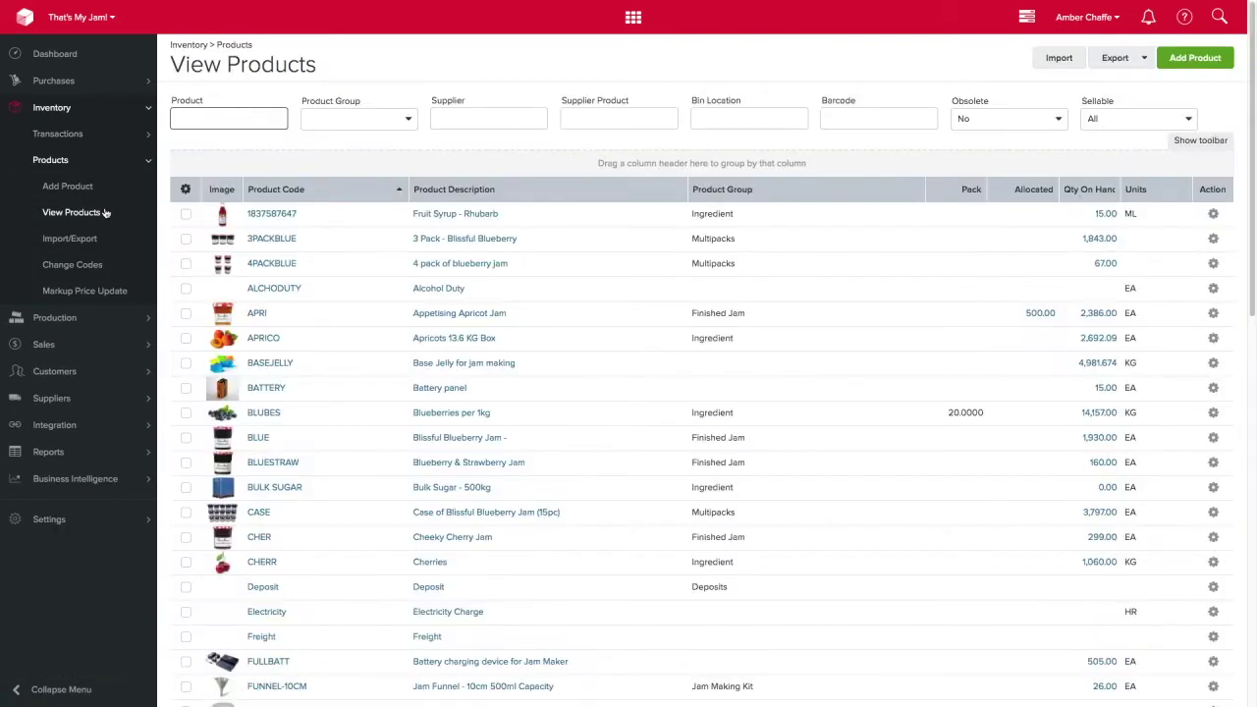
# Open the BULK SUGAR record, check its 'Bulk Sugar - 500kg' description, and keep unit EA.
pyautogui.click(275, 488)
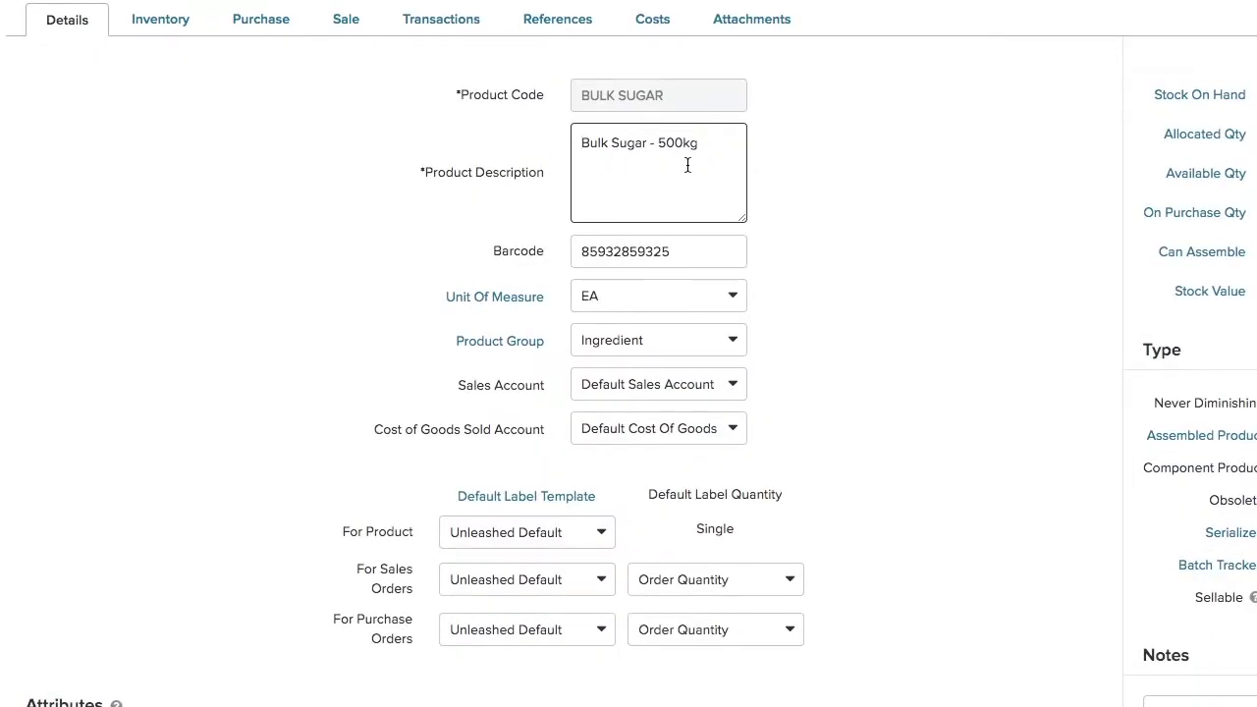
pyautogui.click(589, 166)
pyautogui.click(643, 308)
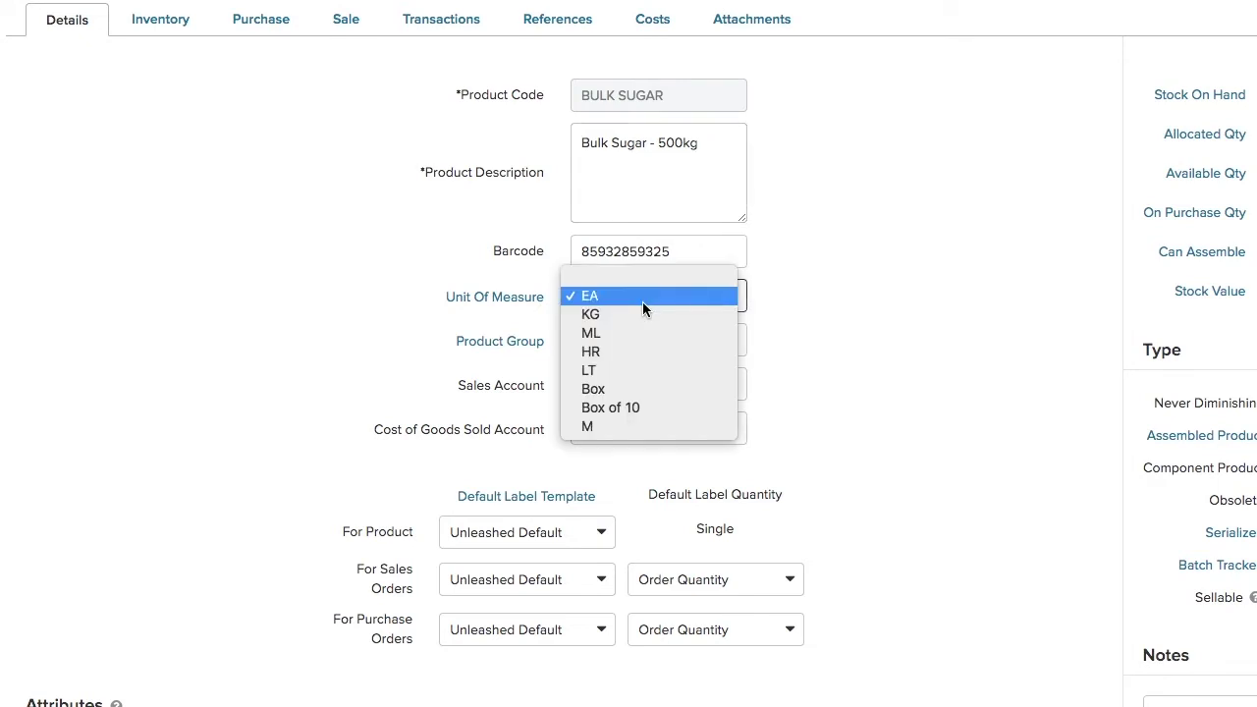
pyautogui.click(643, 308)
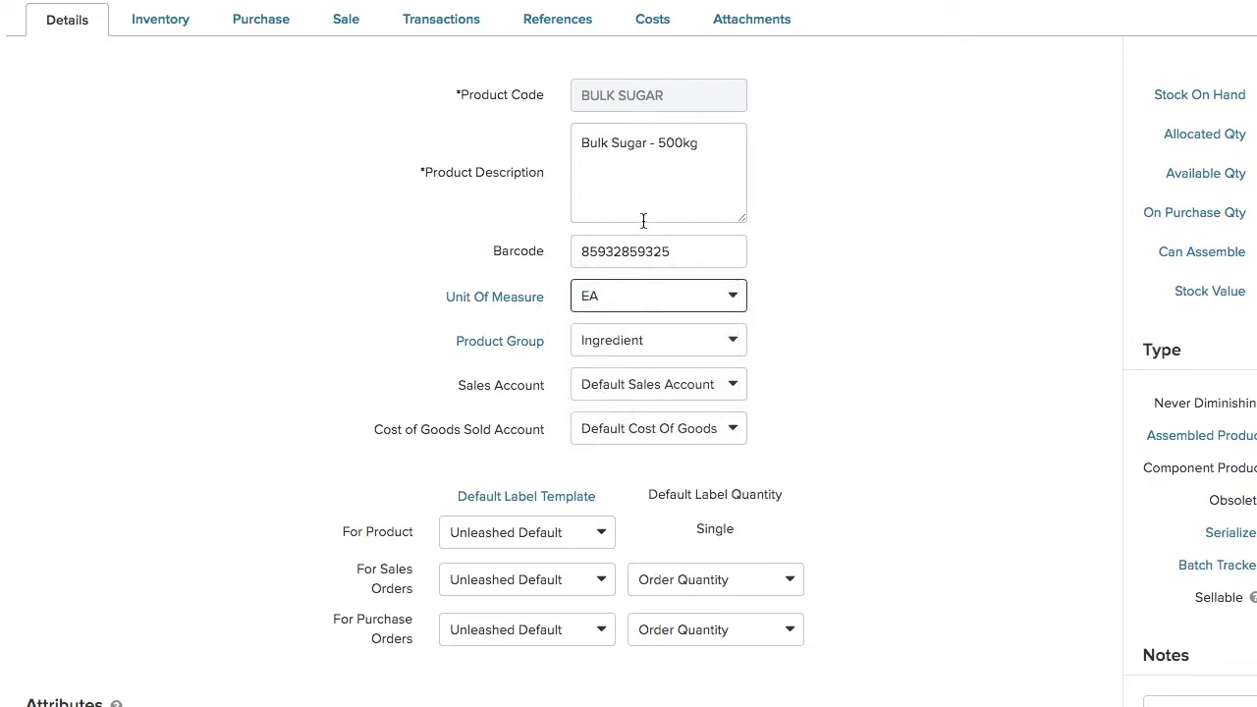
# Place a purchase order from supplier CLIVE for one Bulk Sugar - 500kg.
pyautogui.click(98, 84)
pyautogui.click(98, 106)
pyautogui.click(70, 132)
pyautogui.click(277, 108)
pyautogui.write('CLIVE')
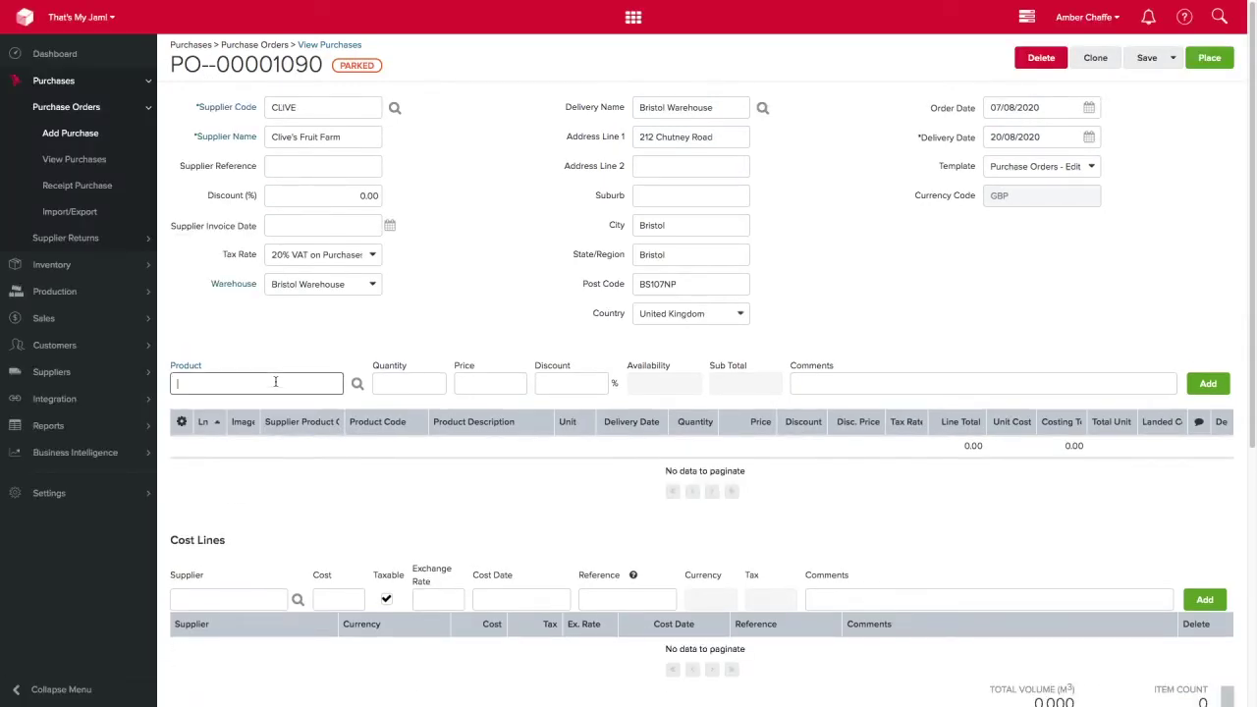
pyautogui.write('bul')
pyautogui.click(295, 406)
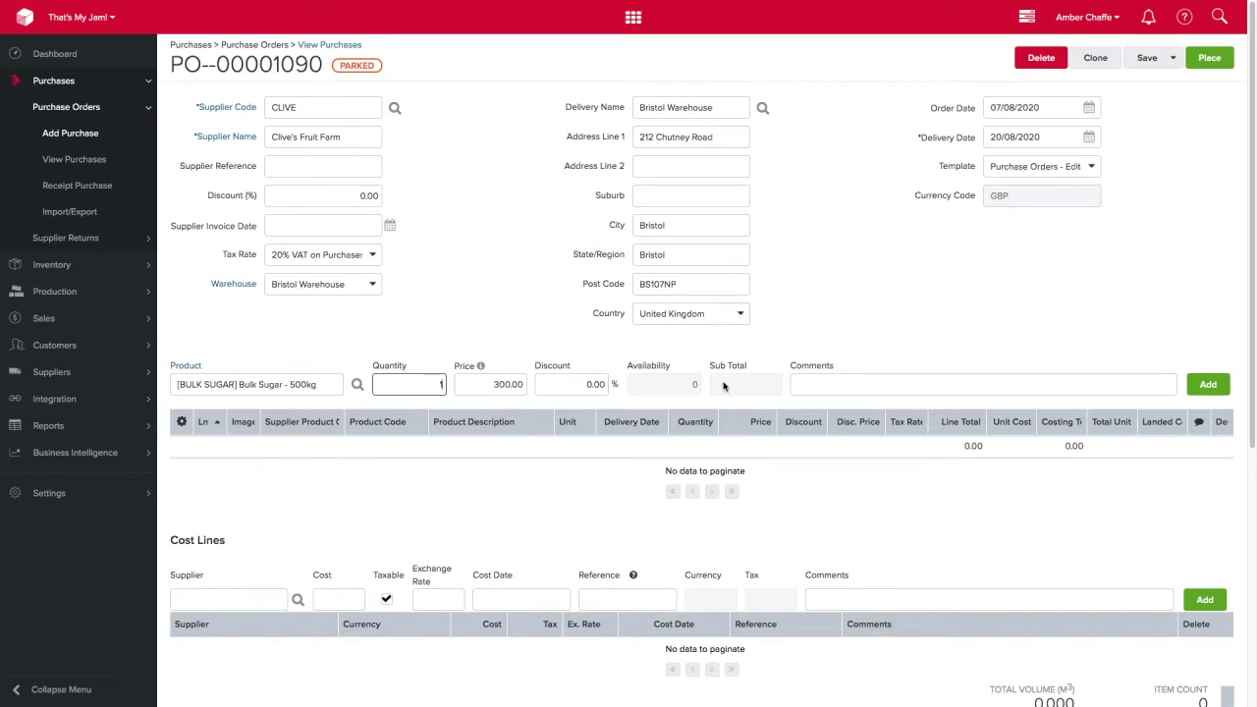
pyautogui.click(1204, 391)
pyautogui.click(1209, 59)
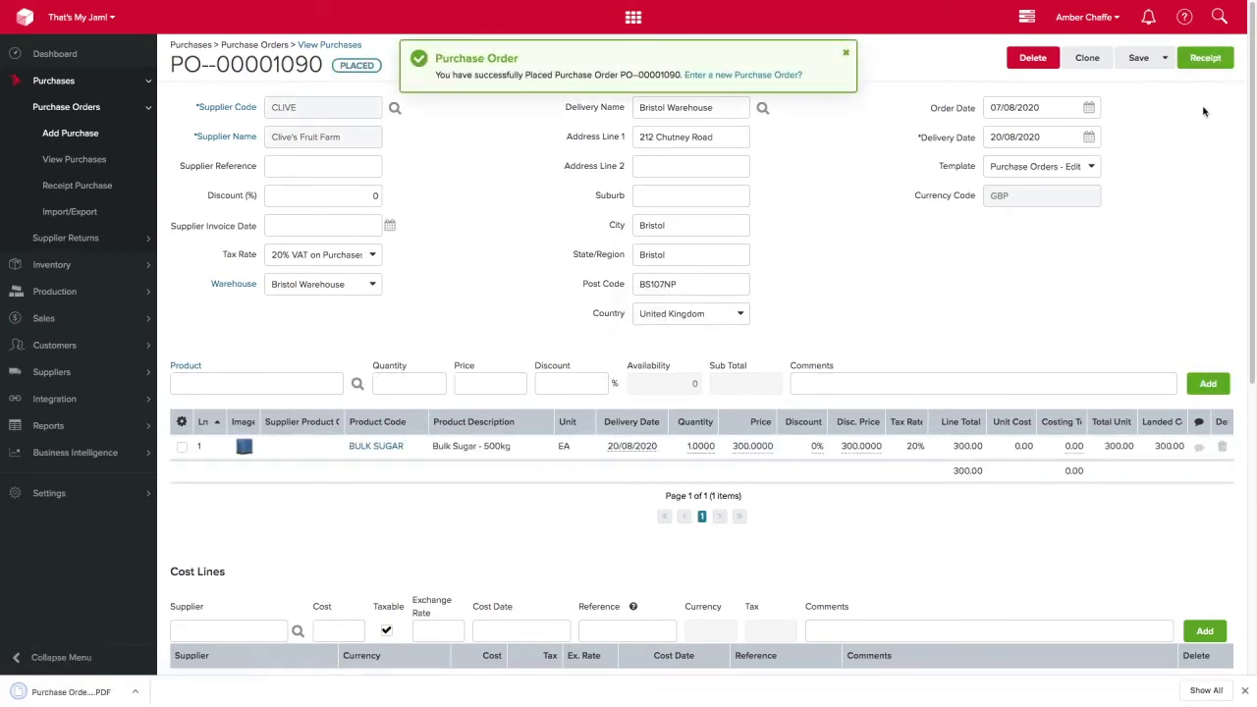
# Receipt the order with batch 373737, quantity 1, and complete it.
pyautogui.click(1209, 59)
pyautogui.click(1217, 240)
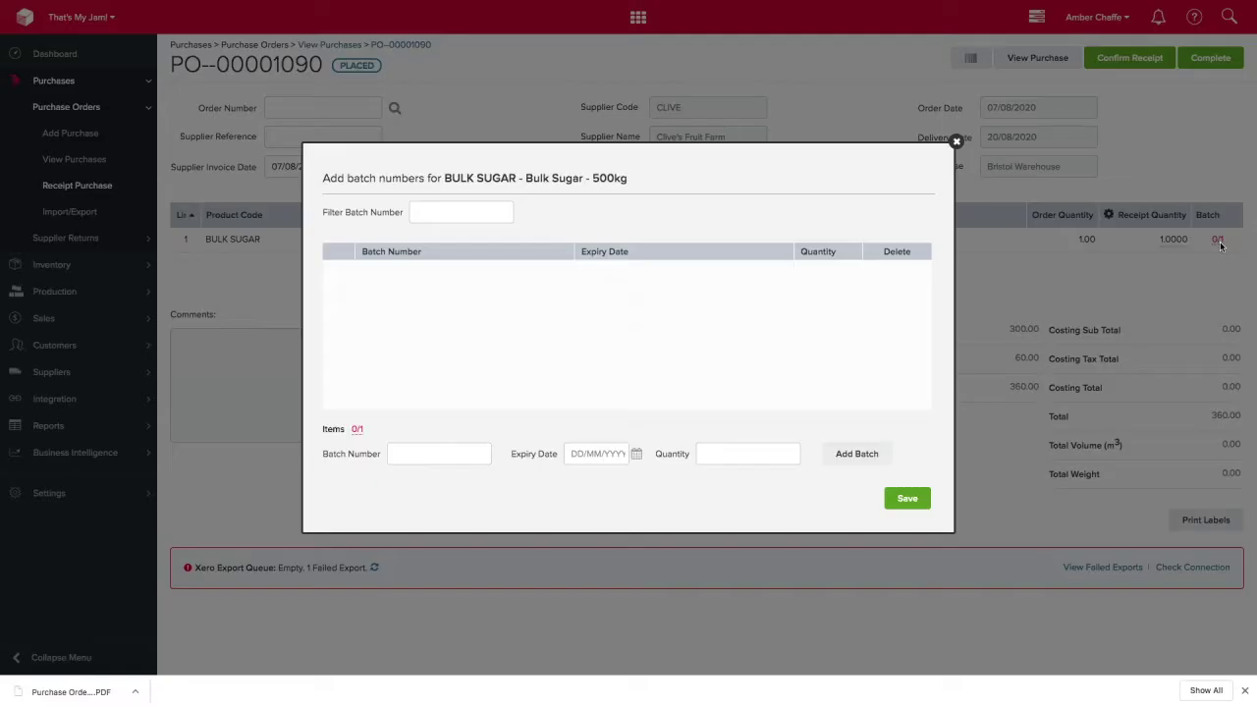
pyautogui.click(441, 454)
pyautogui.write('373737')
pyautogui.click(710, 454)
pyautogui.write('1')
pyautogui.click(854, 454)
pyautogui.click(907, 498)
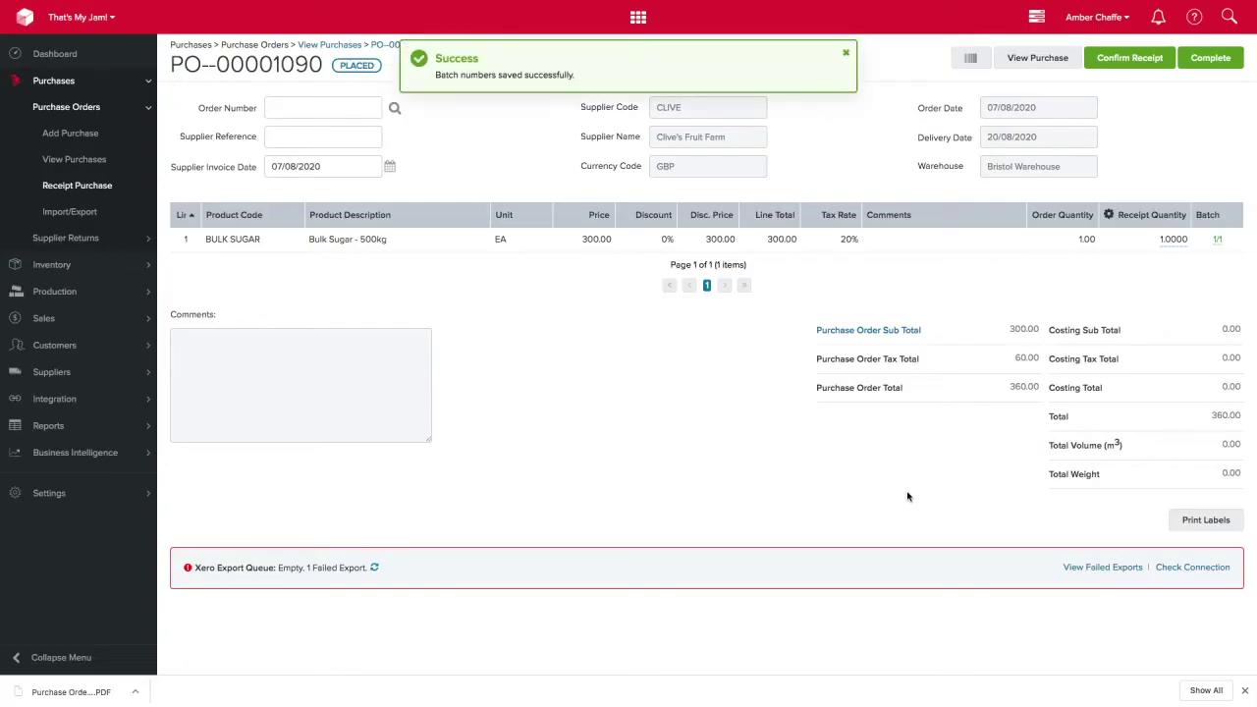
pyautogui.click(1194, 61)
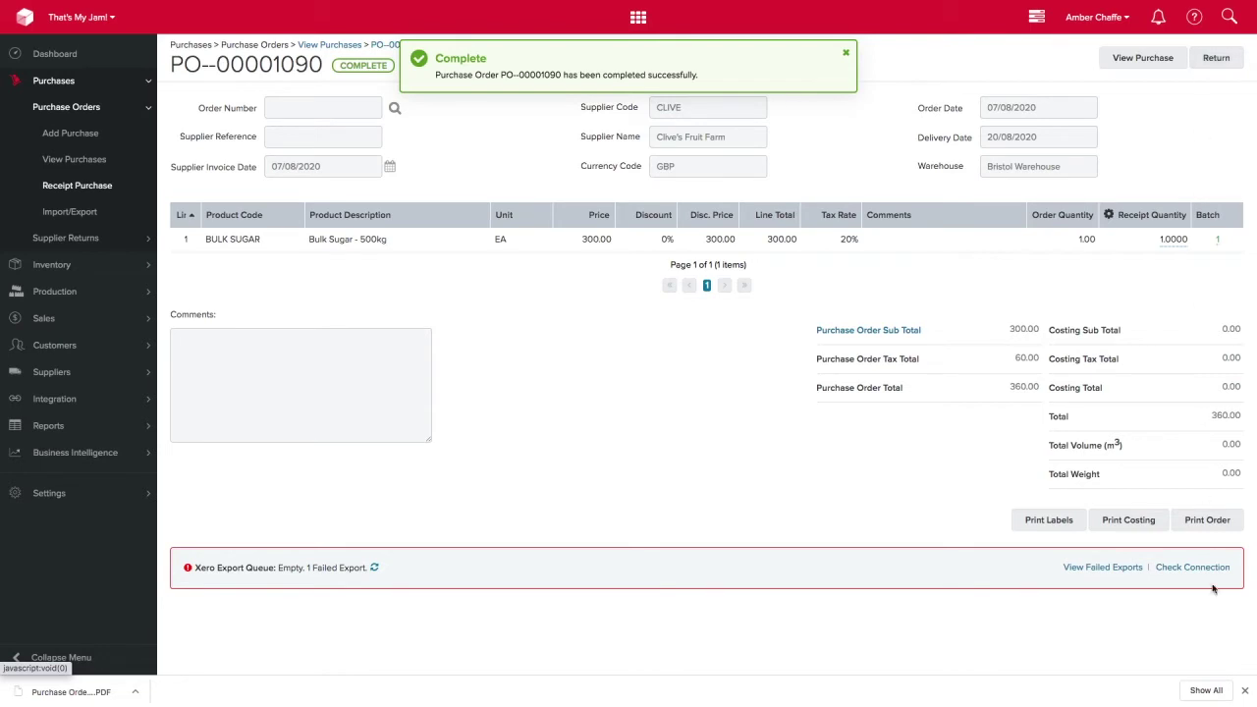
# Reopen the View Products list, where Bulk Sugar now shows 1.00 on hand.
pyautogui.click(1244, 690)
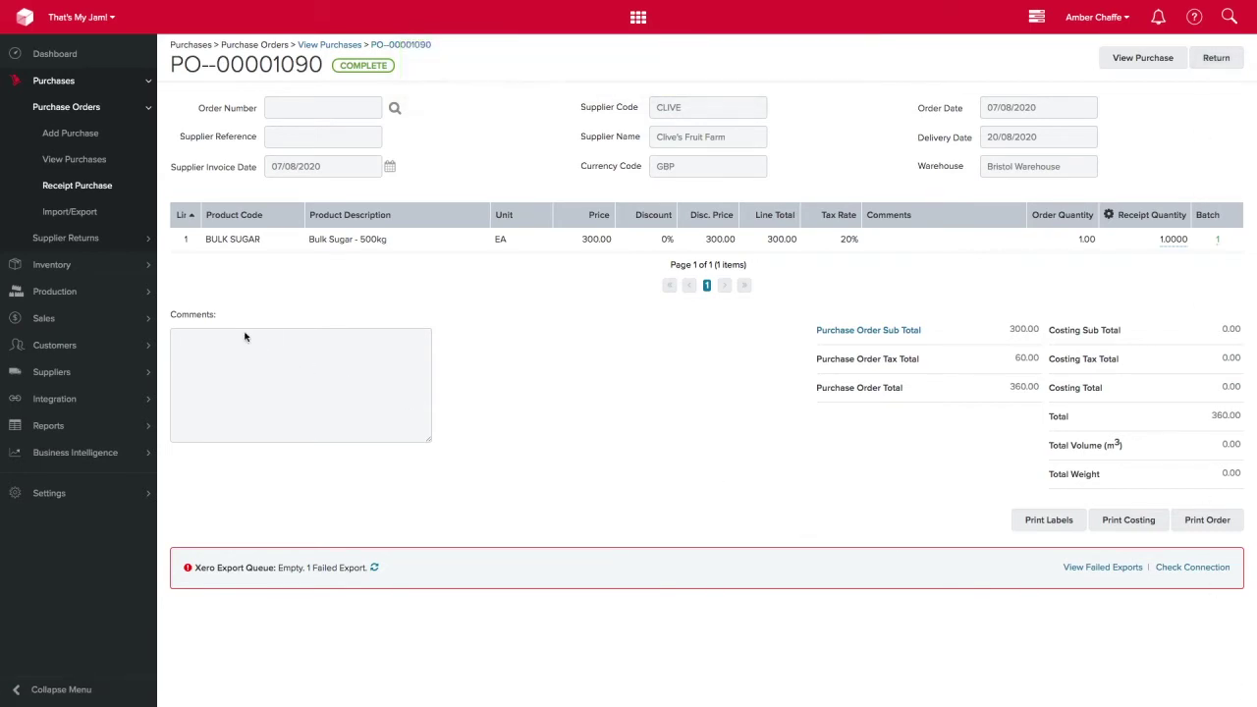
pyautogui.click(131, 272)
pyautogui.click(128, 319)
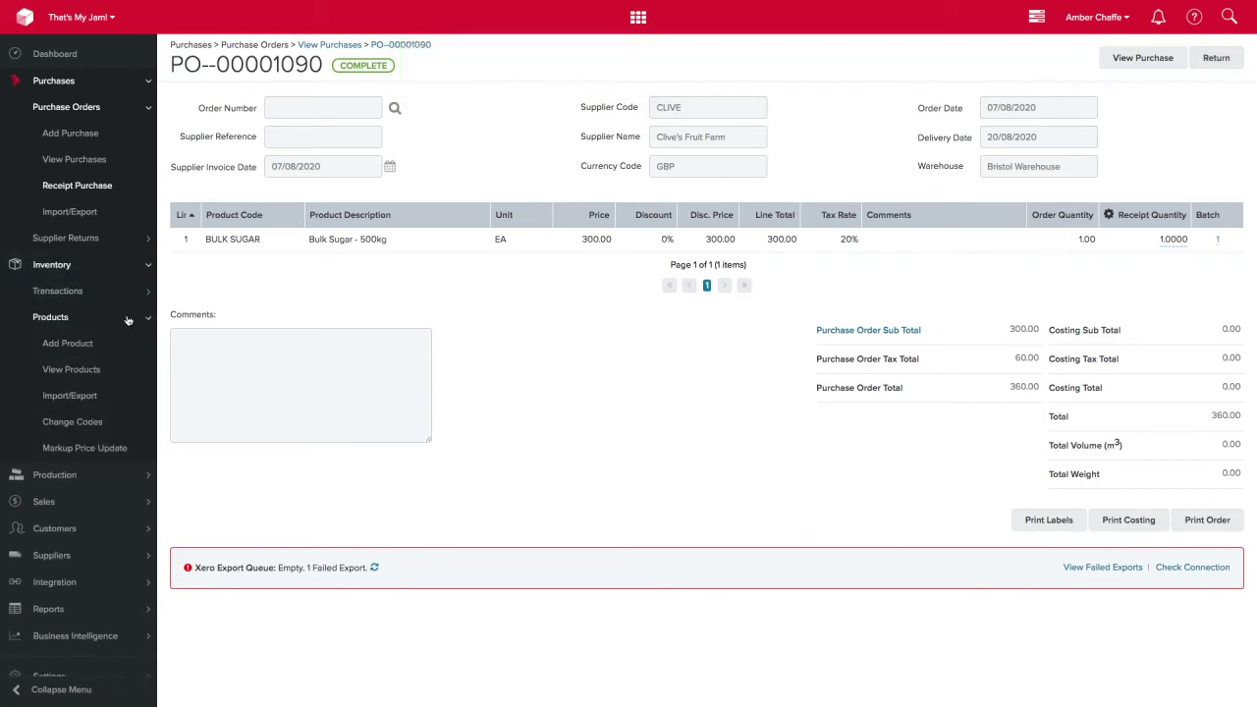
pyautogui.click(111, 376)
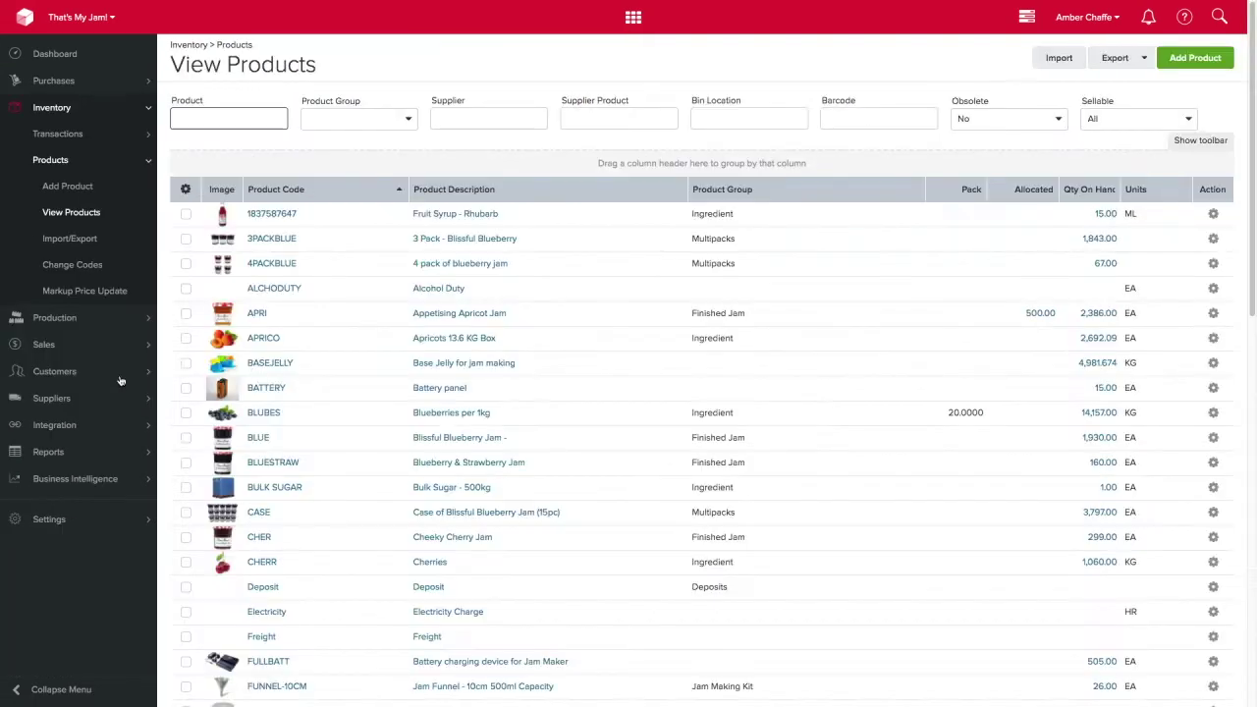
pyautogui.scroll(-10, 376, 426)
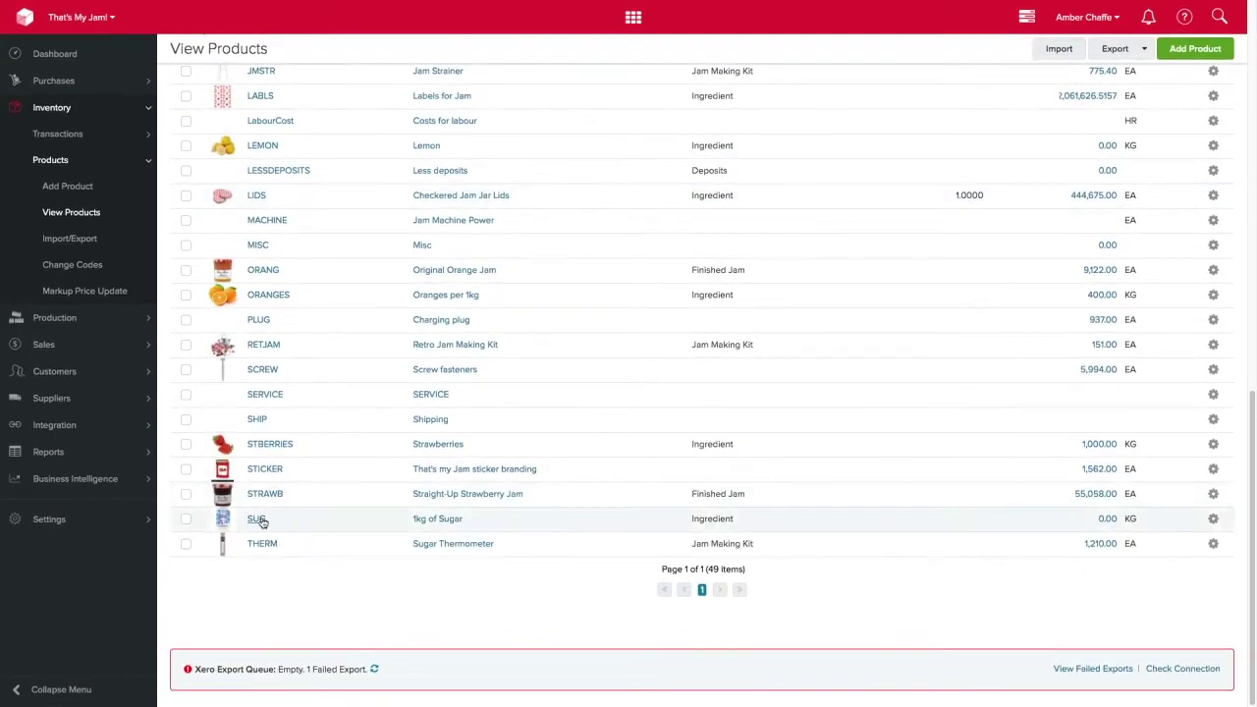
# Open the SUG '1kg of Sugar' record and confirm its unit is KG.
pyautogui.click(258, 518)
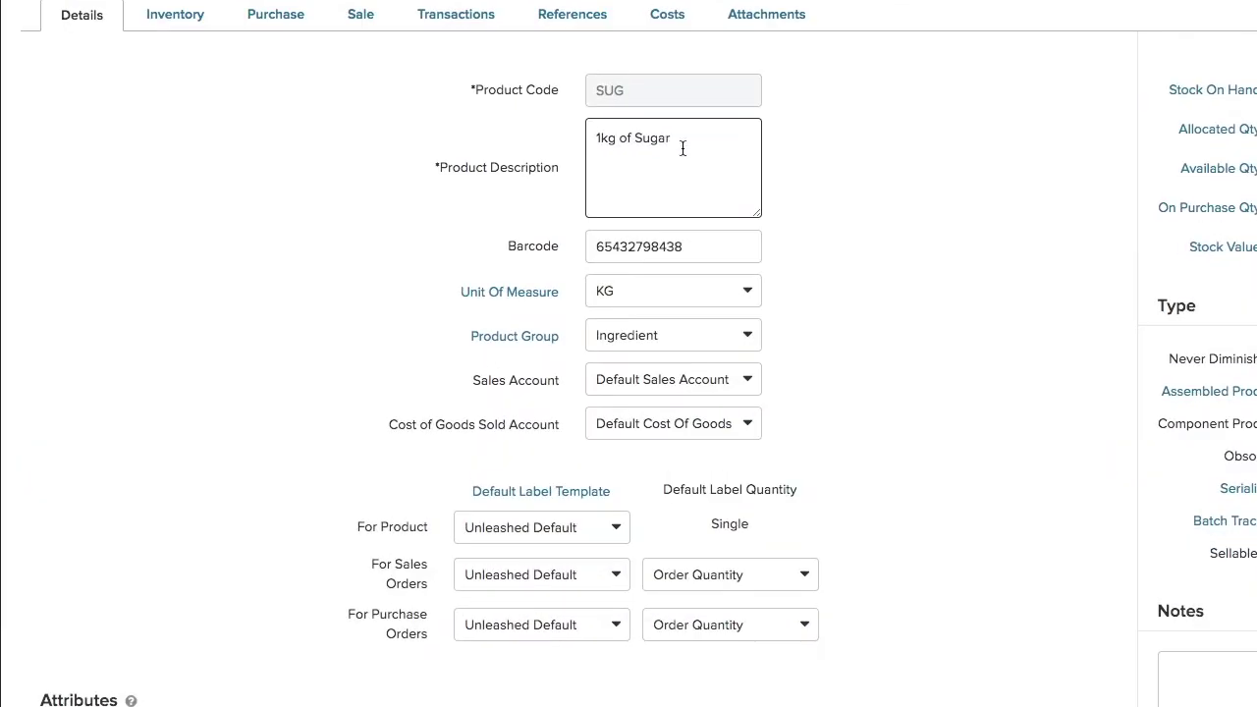
pyautogui.click(684, 289)
pyautogui.click(686, 288)
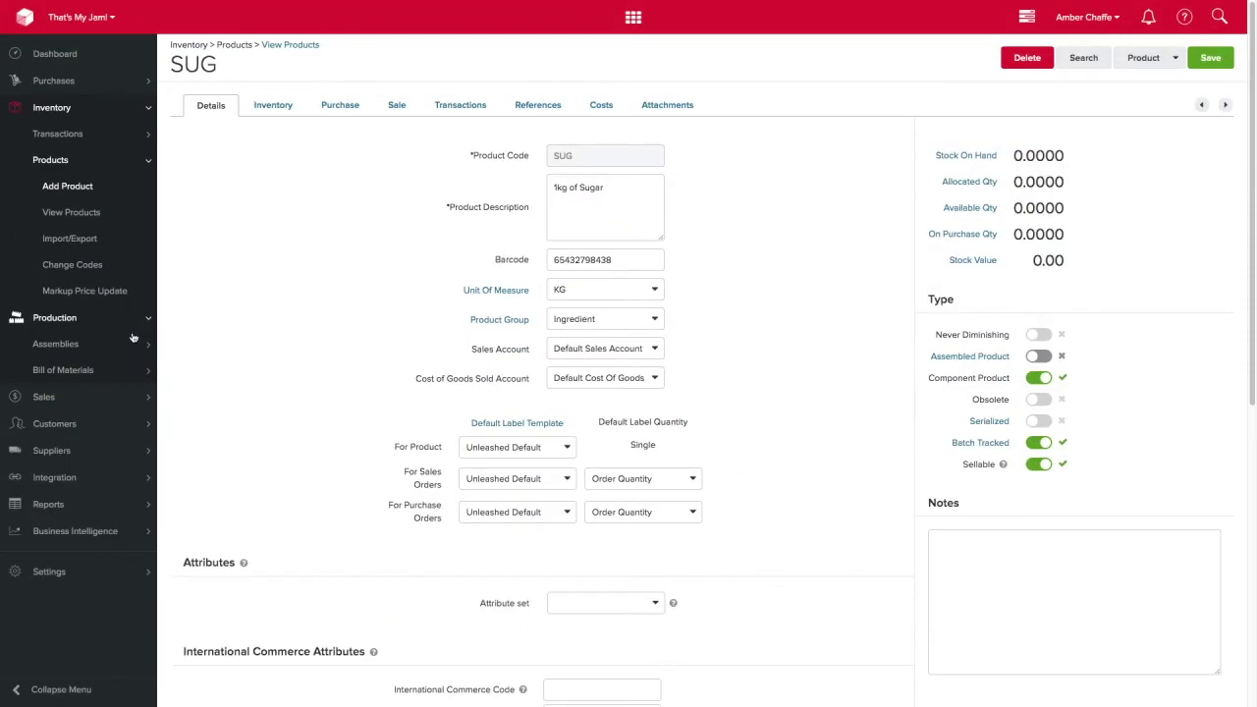
pyautogui.click(71, 371)
pyautogui.click(93, 424)
pyautogui.click(222, 213)
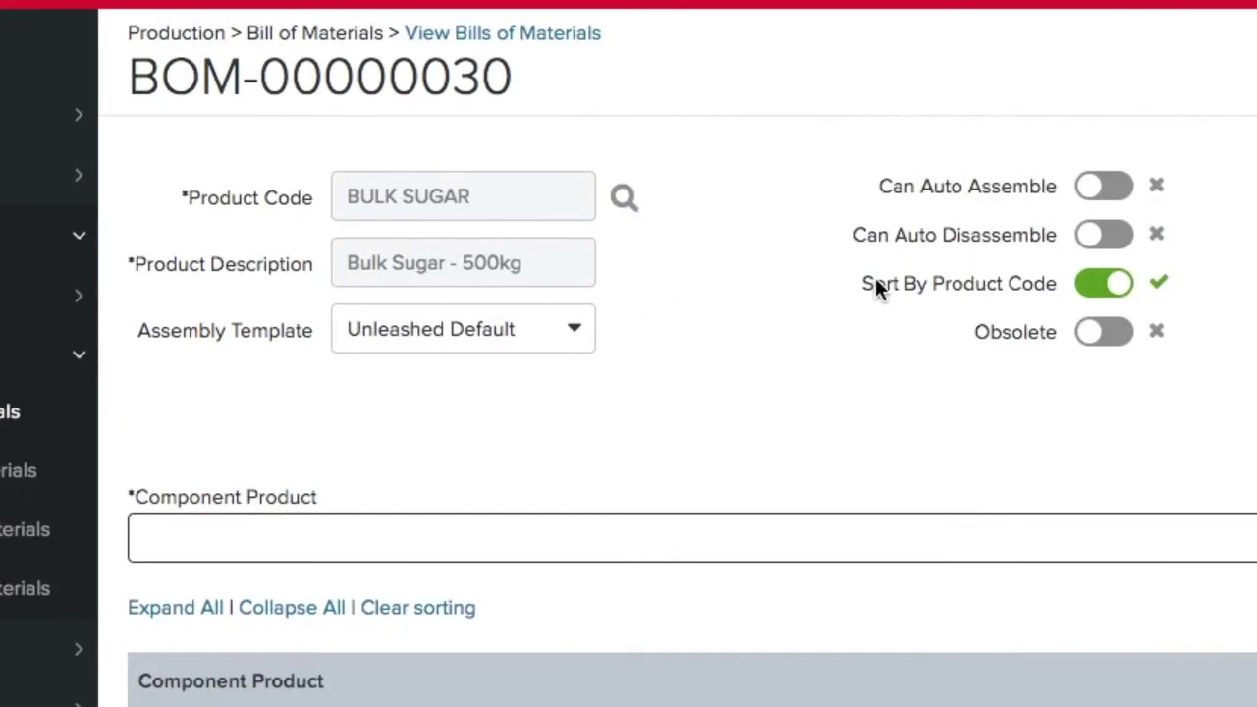
pyautogui.click(1120, 241)
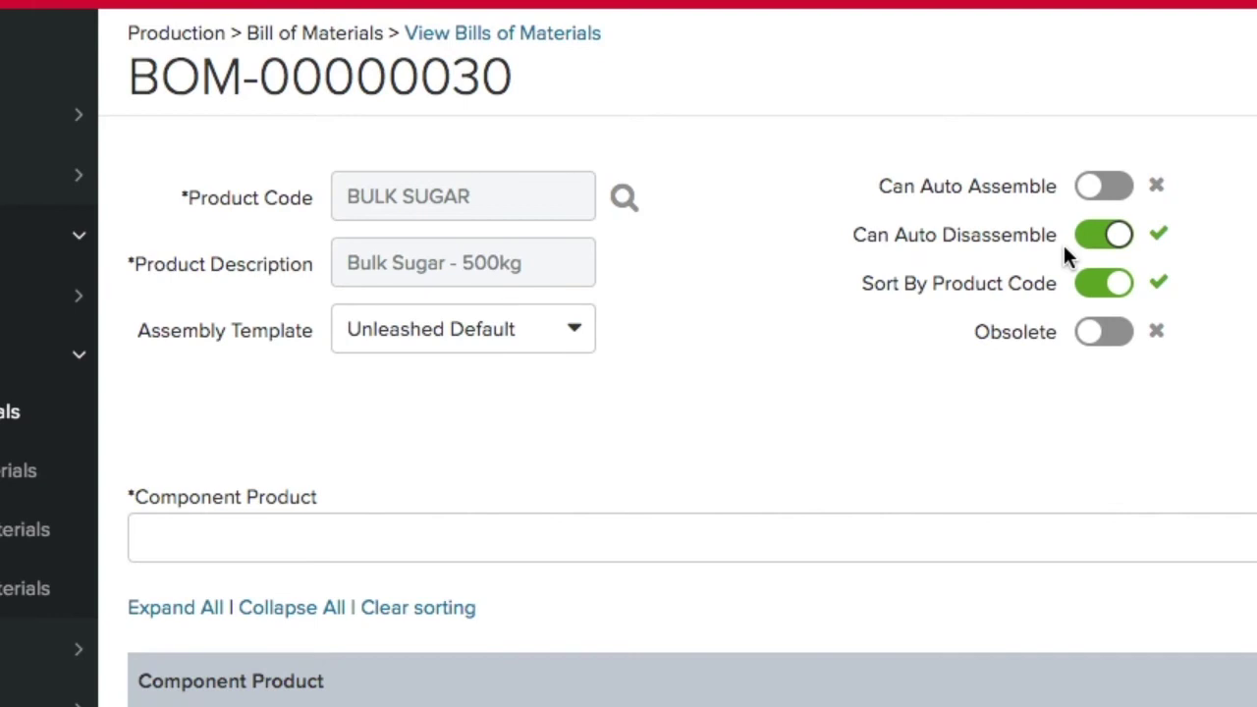
pyautogui.click(1090, 240)
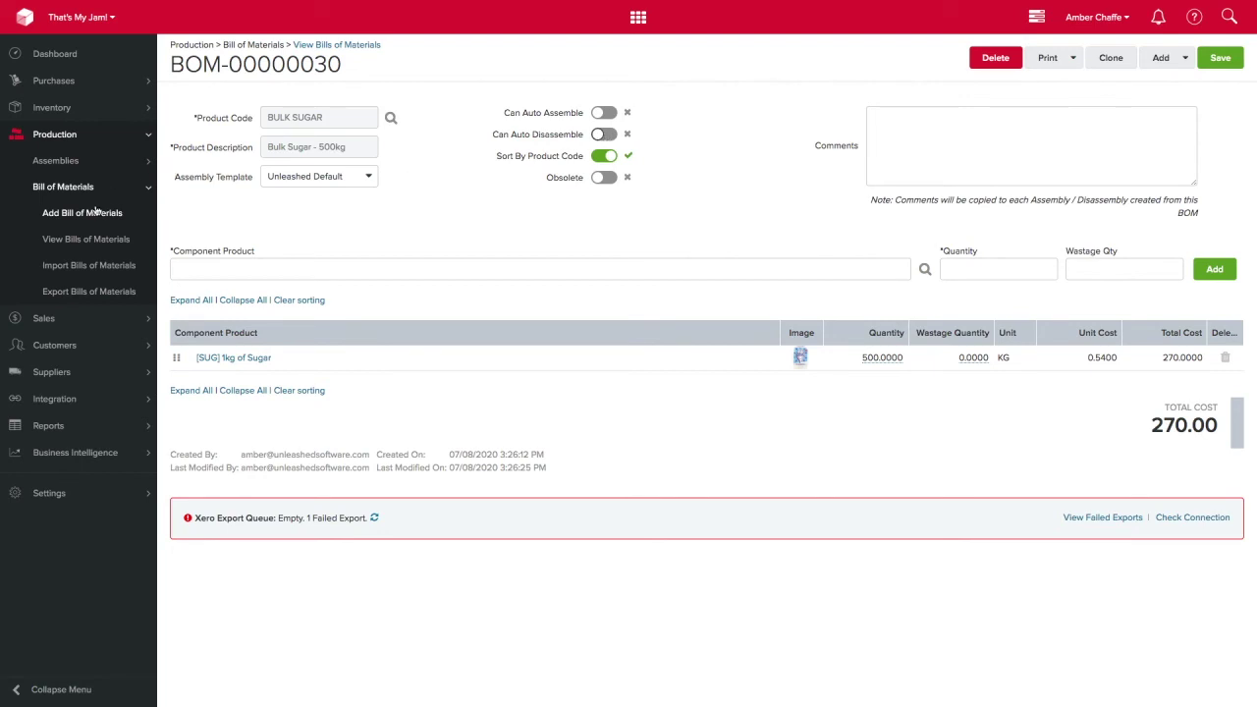
# Start a new disassembly of Bulk Sugar - 500kg with quantity 1.
pyautogui.click(94, 167)
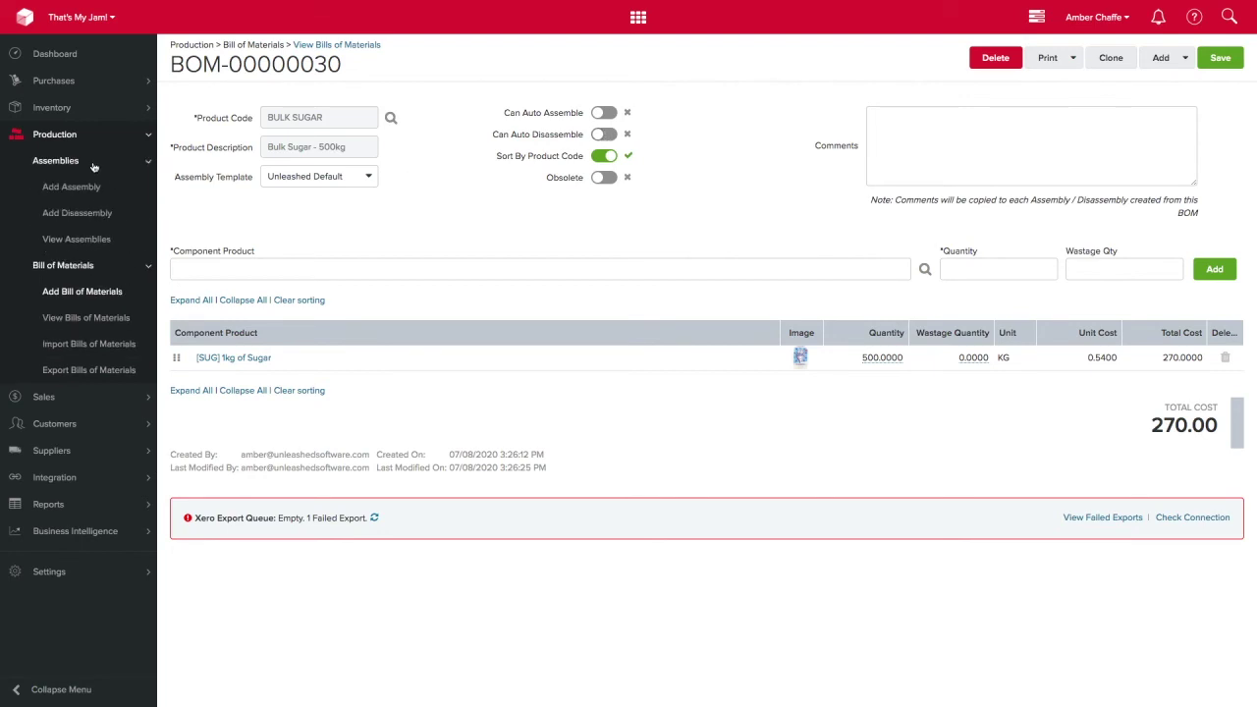
pyautogui.click(89, 216)
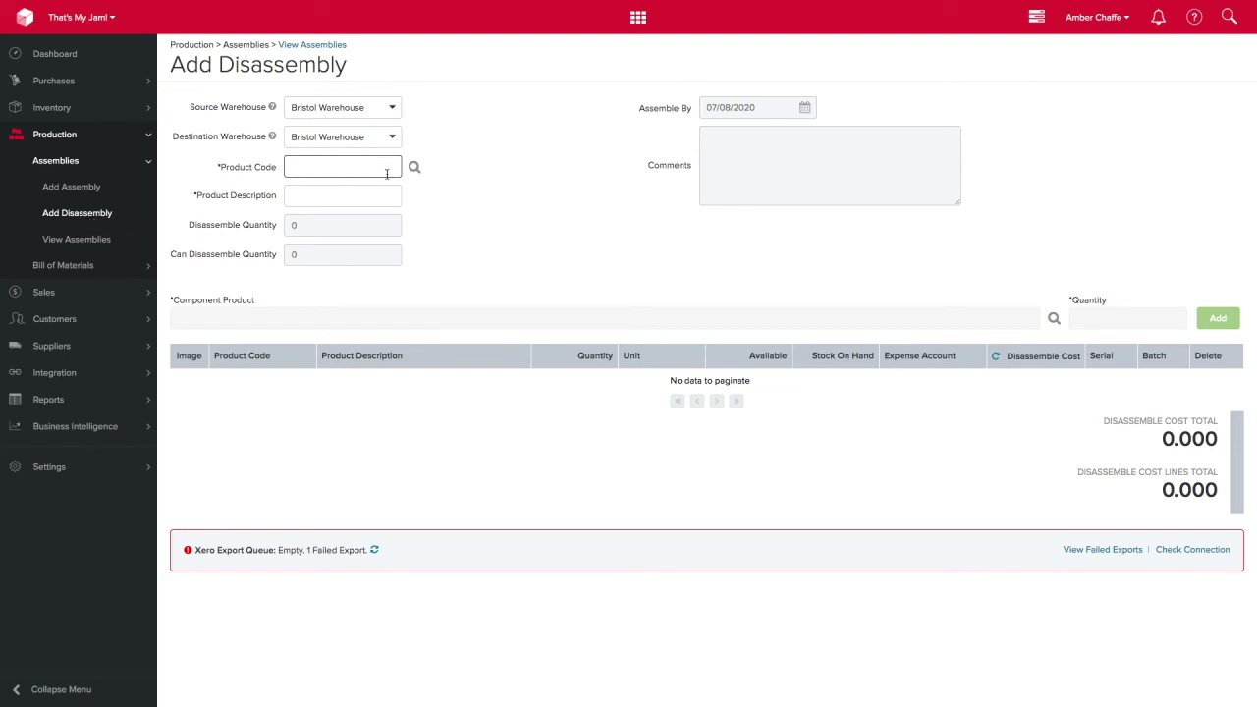
pyautogui.write('bulk')
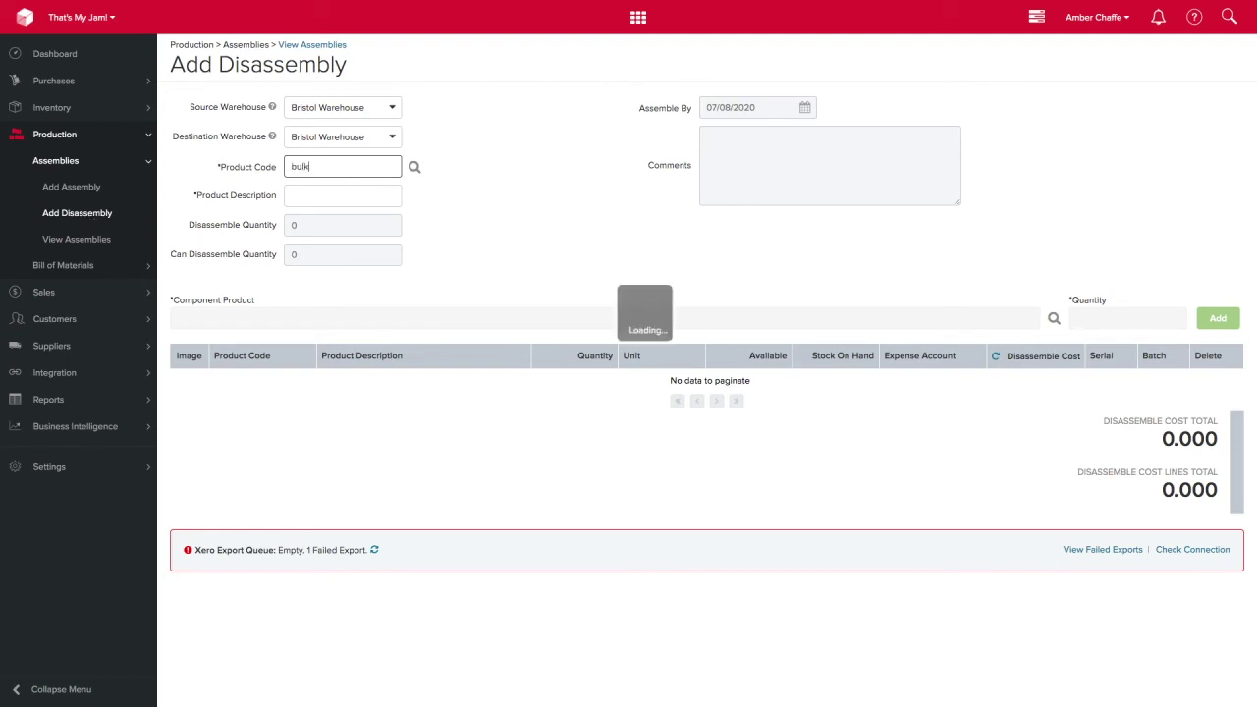
pyautogui.click(453, 200)
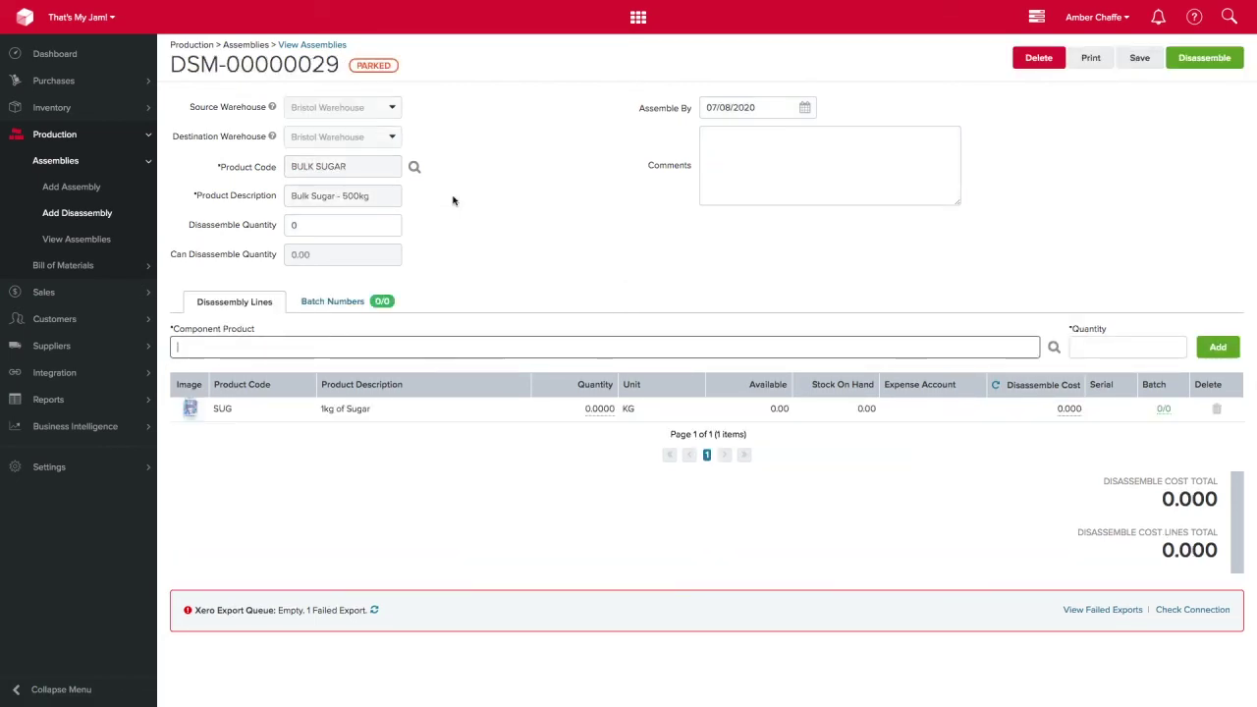
pyautogui.click(356, 225)
pyautogui.write('1')
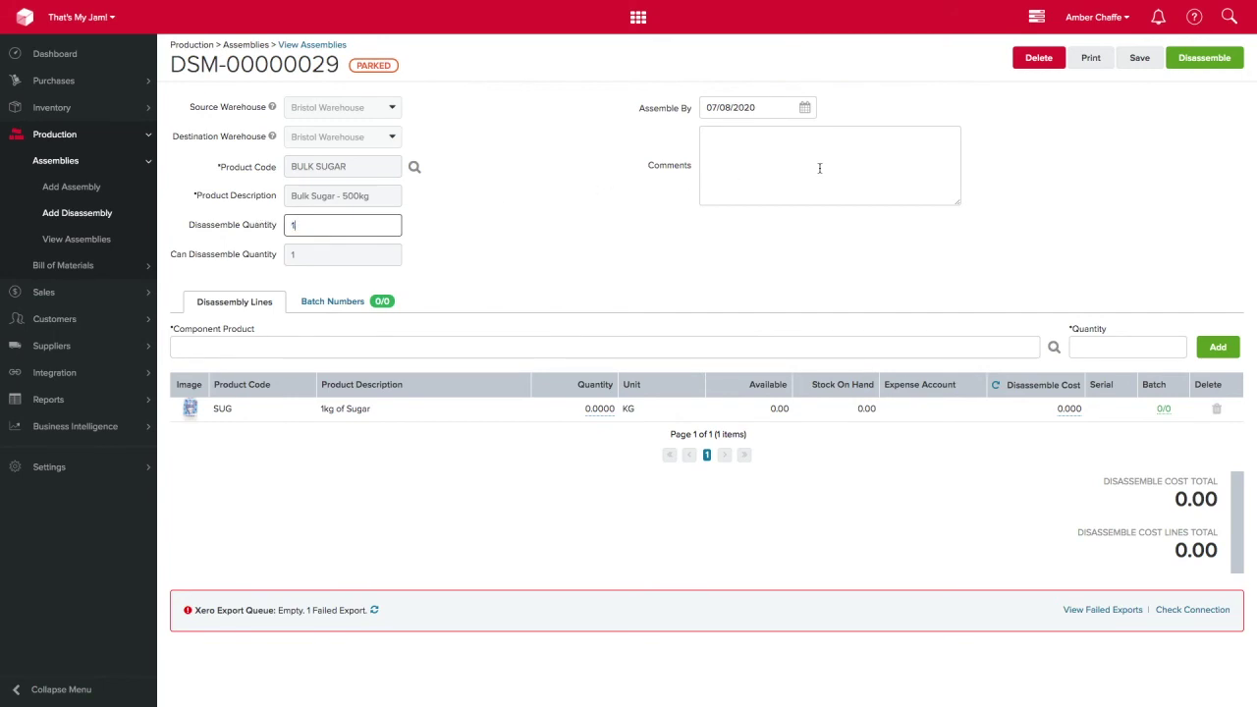
# Assign output batch 373737 with 500 units to the 1kg sugar.
pyautogui.click(1167, 412)
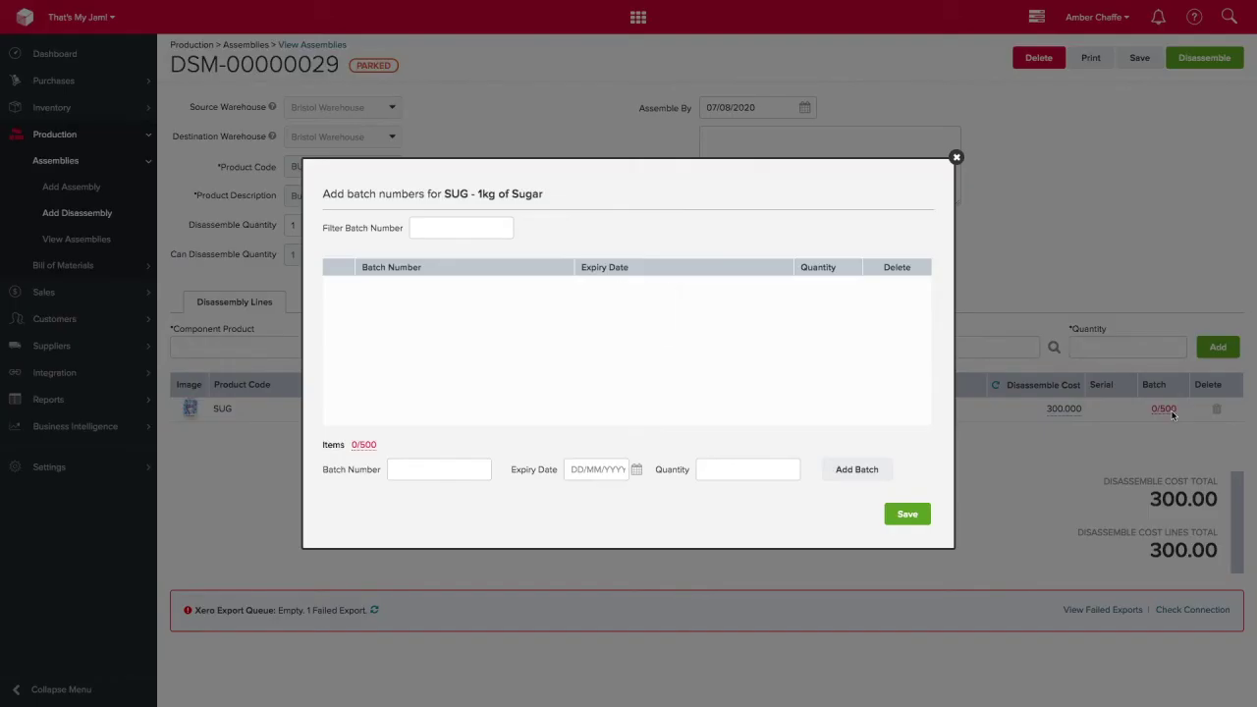
pyautogui.click(421, 474)
pyautogui.write('373737')
pyautogui.click(741, 477)
pyautogui.write('500')
pyautogui.click(856, 474)
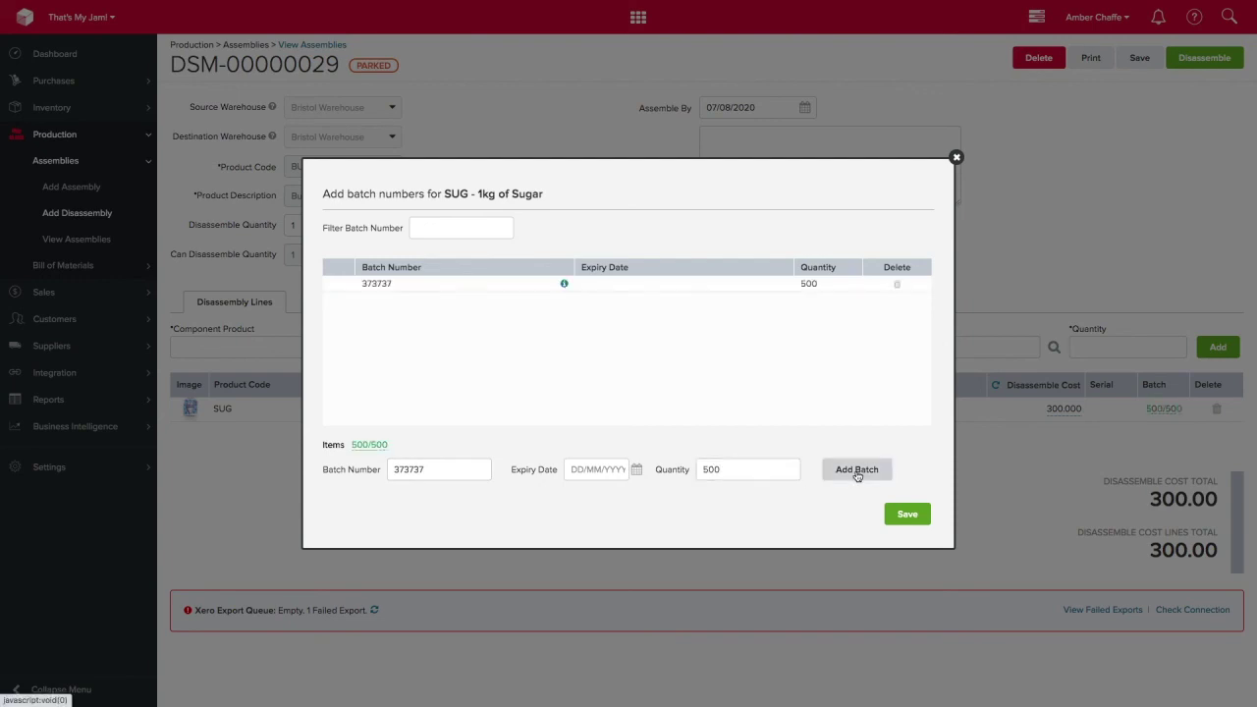
pyautogui.click(895, 515)
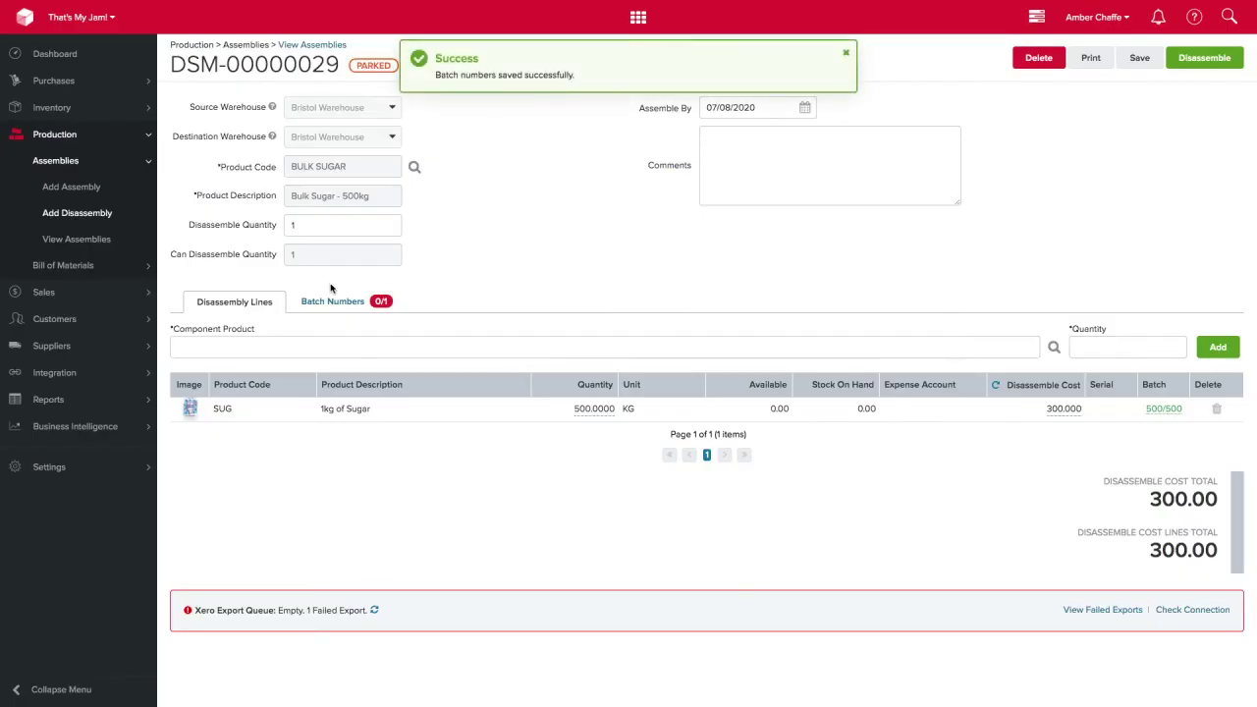
# Consume 1 unit from bulk sugar batch 373737 and complete the disassembly.
pyautogui.click(333, 300)
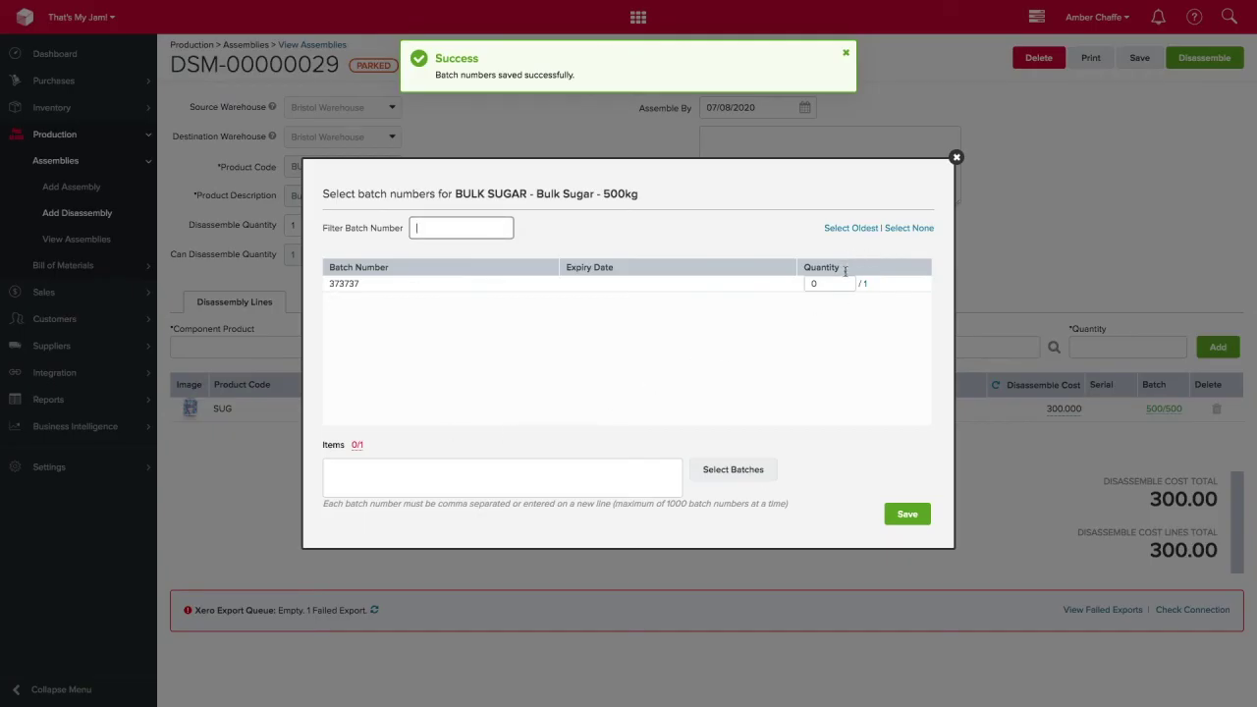
pyautogui.moveTo(840, 283); pyautogui.dragTo(786, 286)
pyautogui.write('1')
pyautogui.click(908, 513)
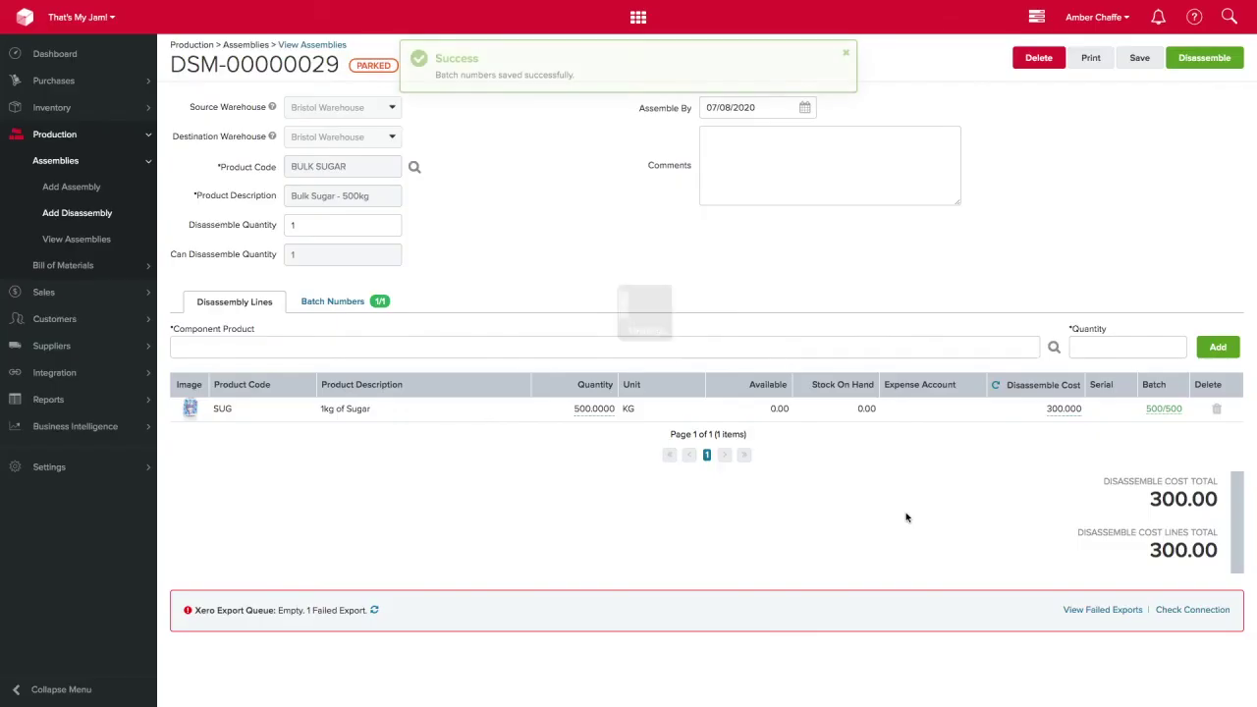
pyautogui.click(1203, 59)
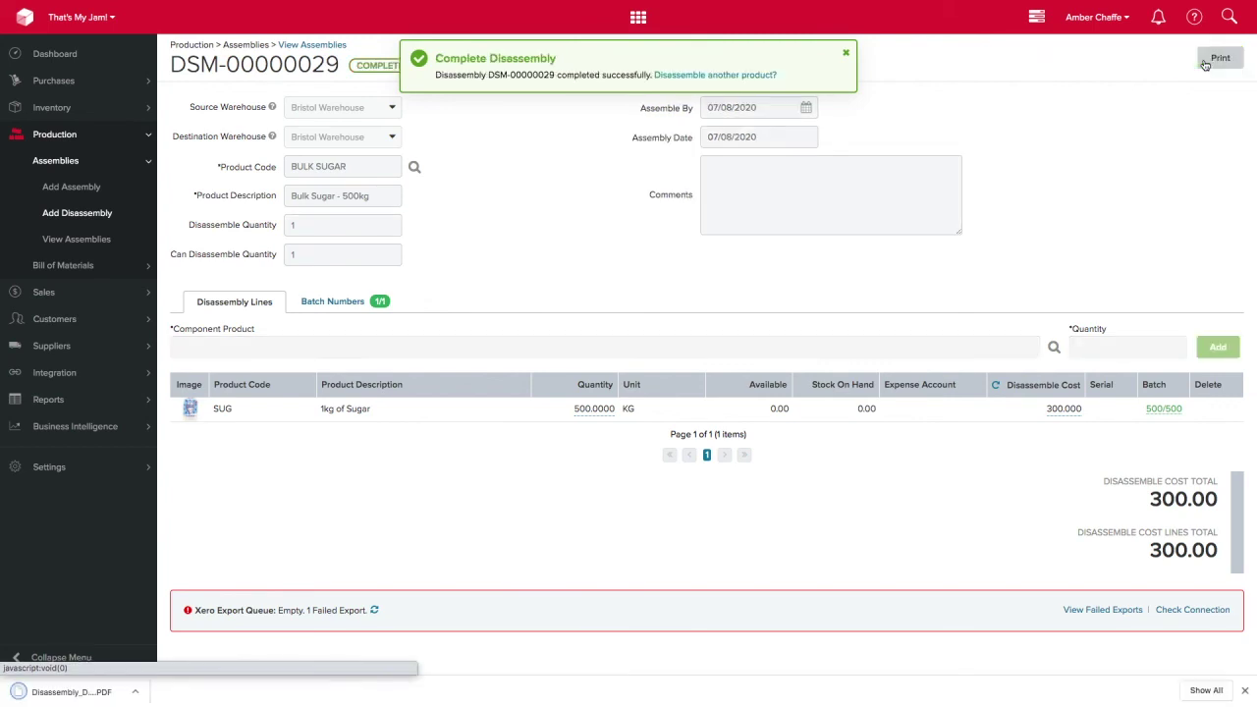
# Open the Appetising Apricot Jam bill of materials BOM-00000001.
pyautogui.click(1244, 690)
pyautogui.click(79, 265)
pyautogui.click(88, 318)
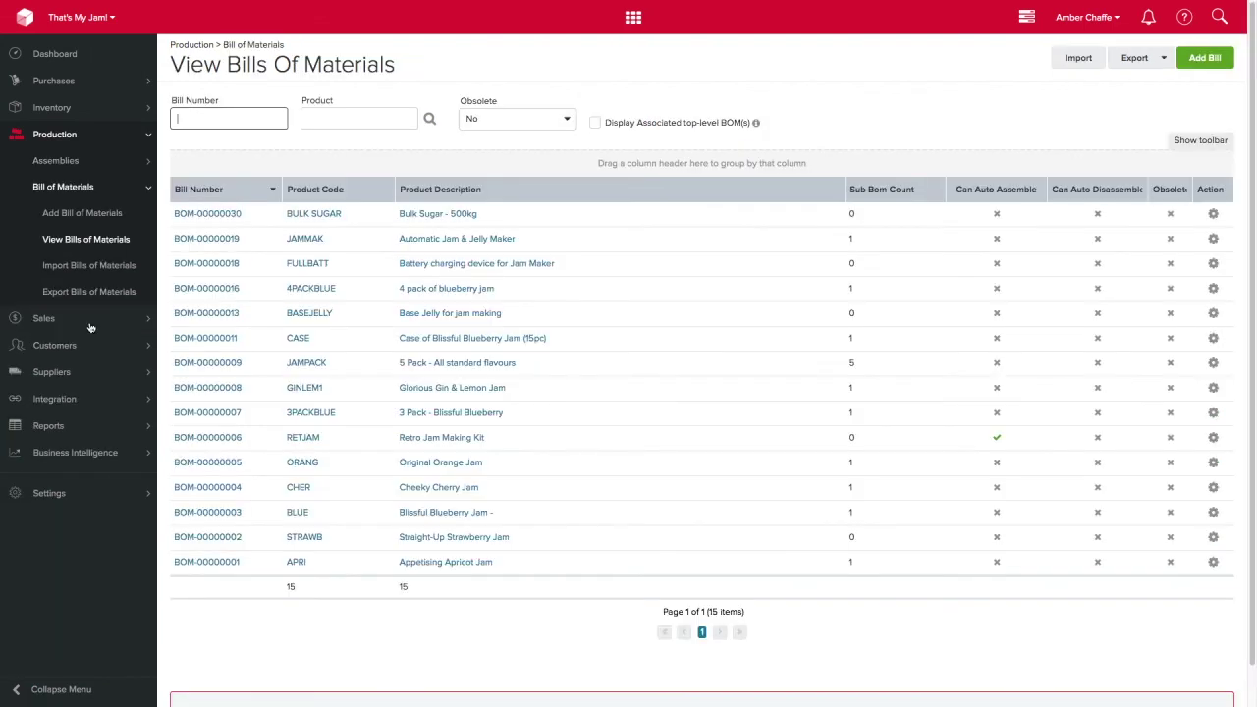
pyautogui.click(197, 562)
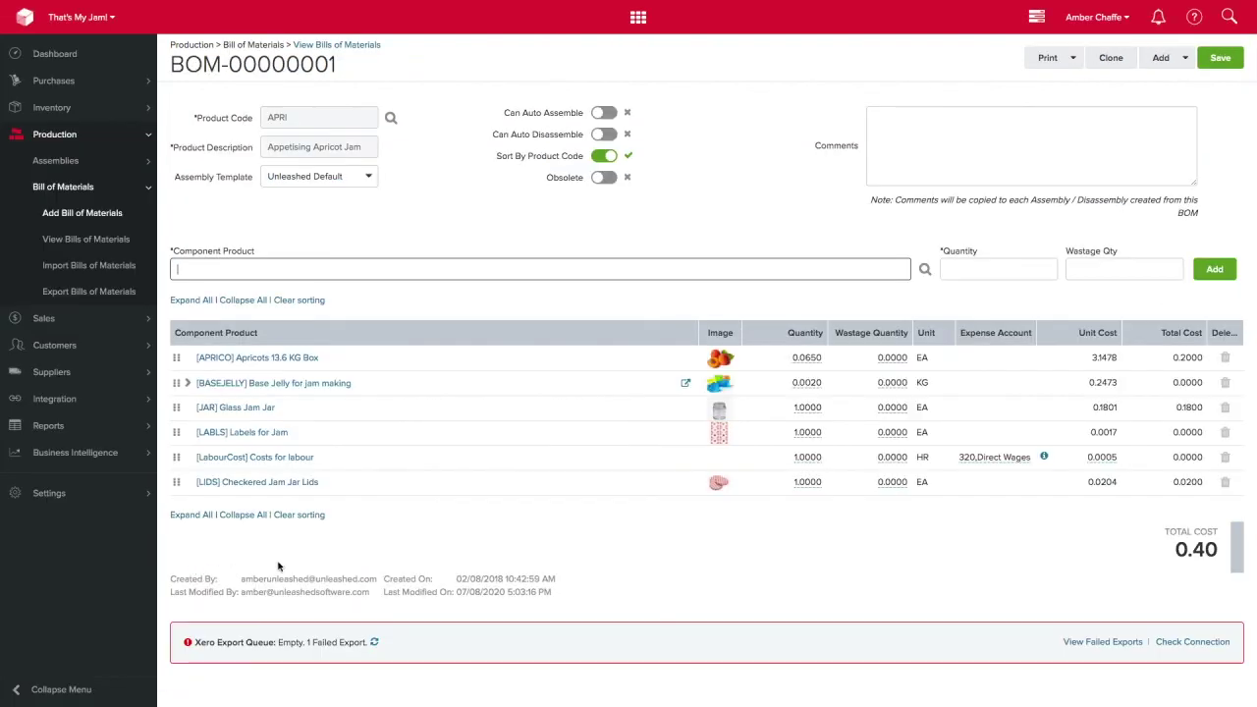
# Add 0.0100 KG of 1kg of Sugar as a component and save the bill.
pyautogui.write('sug')
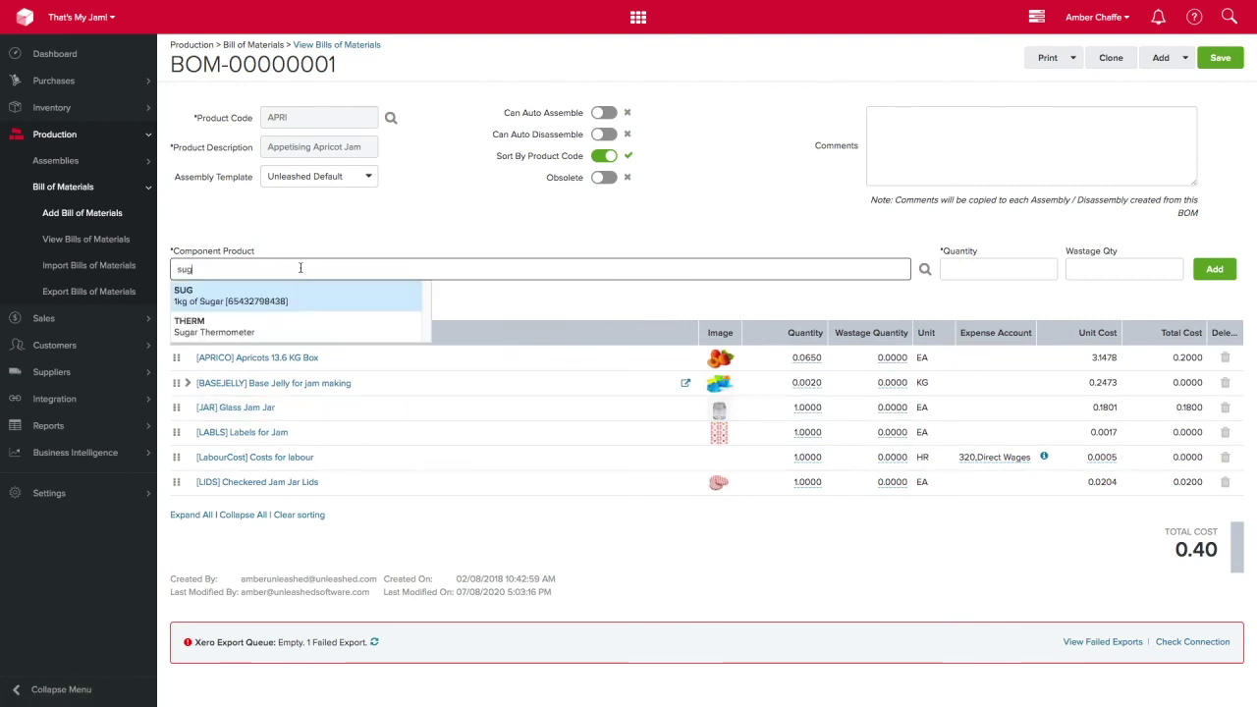
pyautogui.click(299, 285)
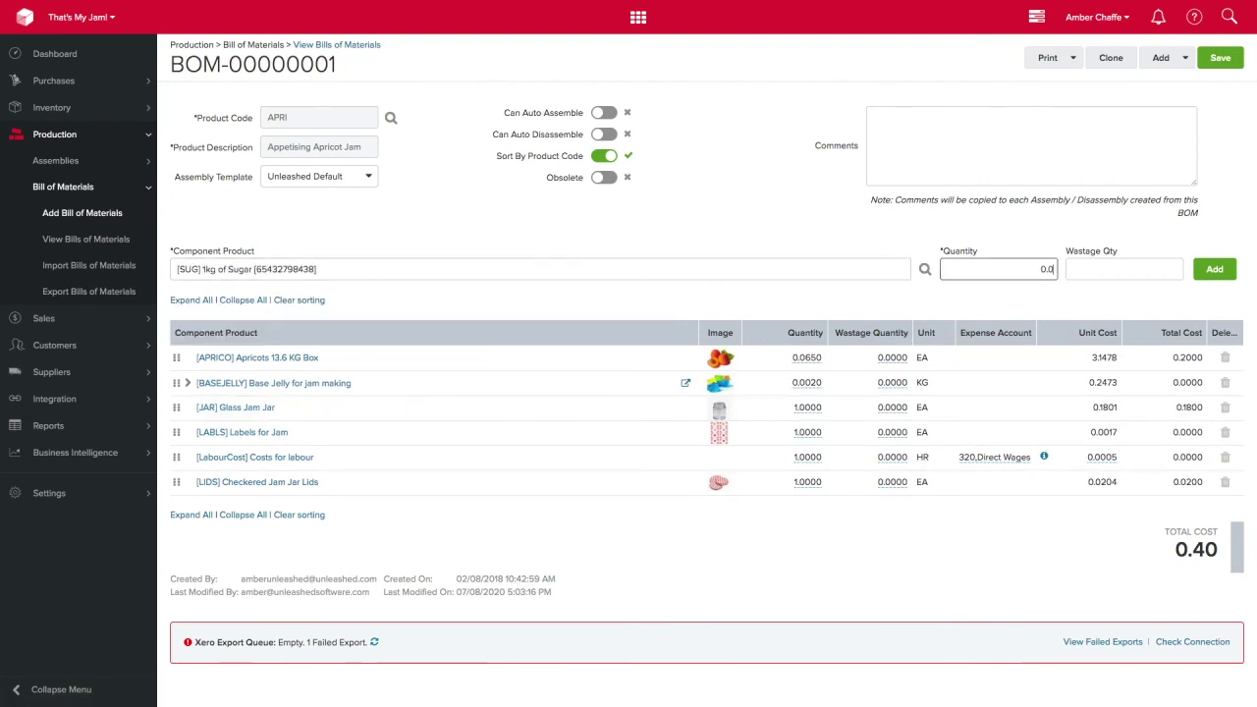
pyautogui.click(1216, 269)
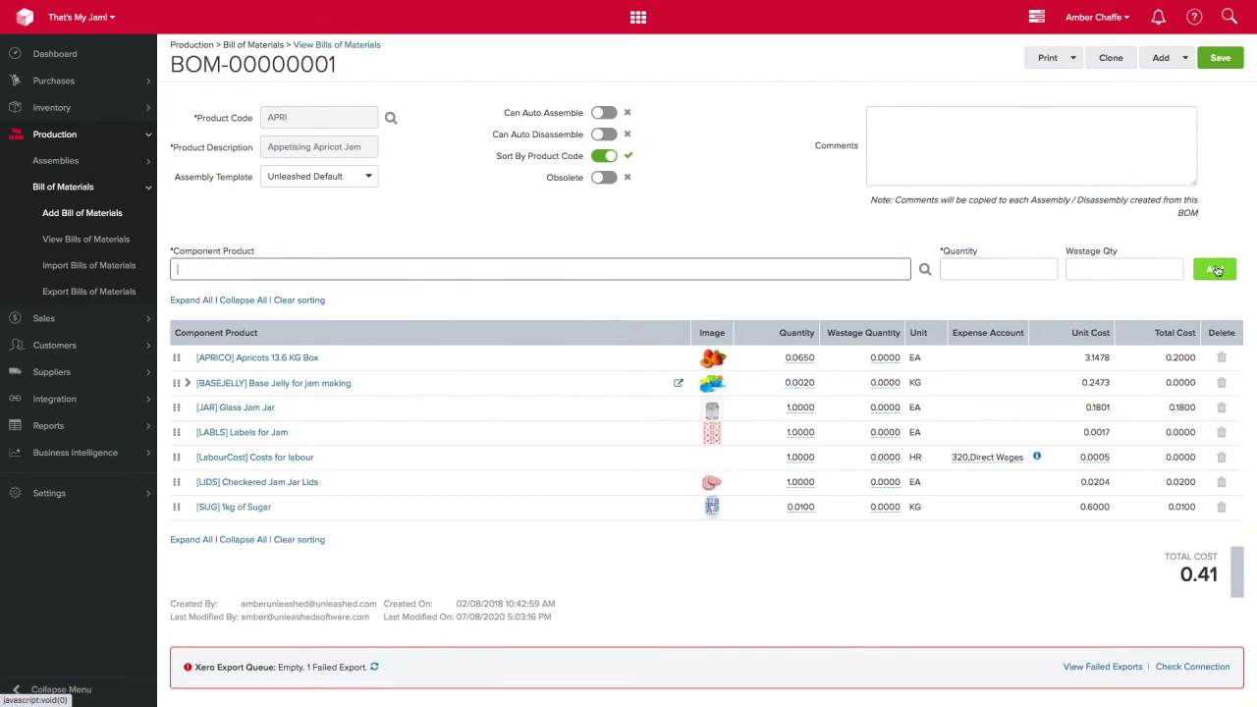
pyautogui.click(1219, 61)
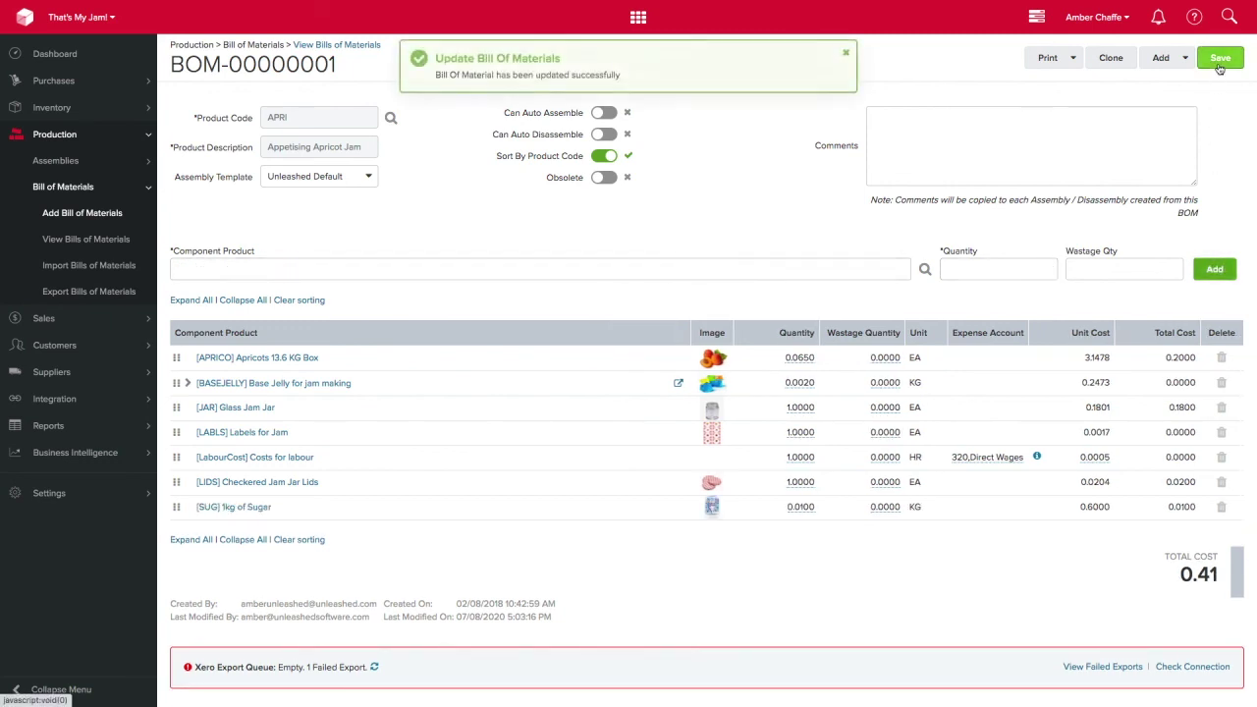